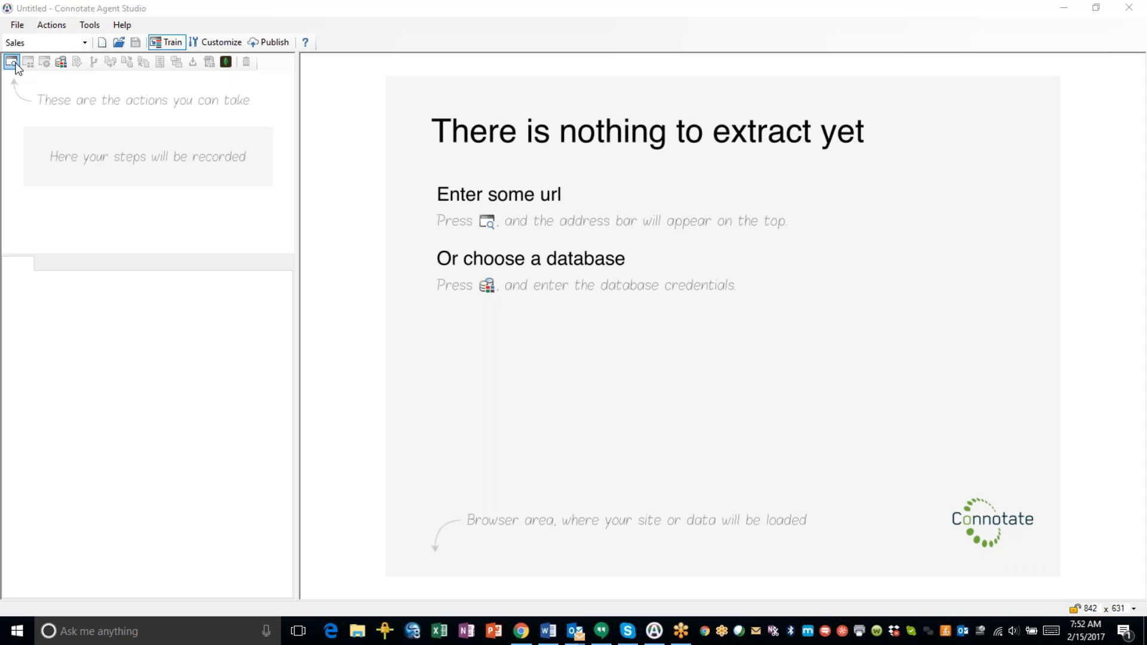
Load the IBM press releases page www-03.ibm.com/press/us/en/pressreleases/recent.wss by pasting its URL.
left_click(14, 64)
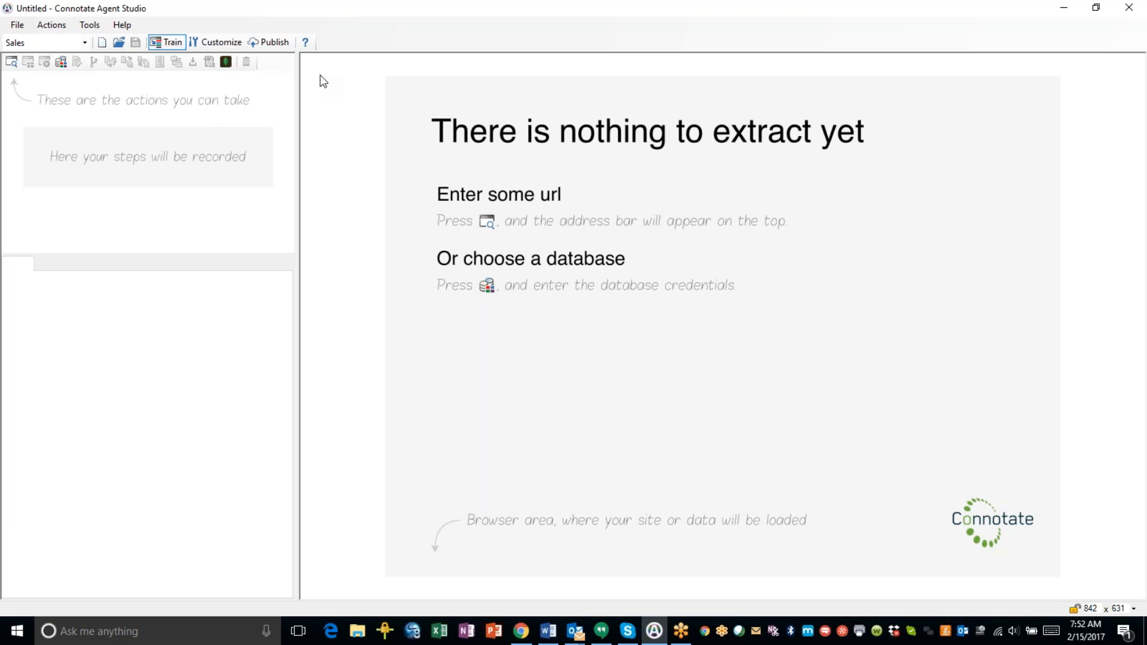
left_click(12, 64)
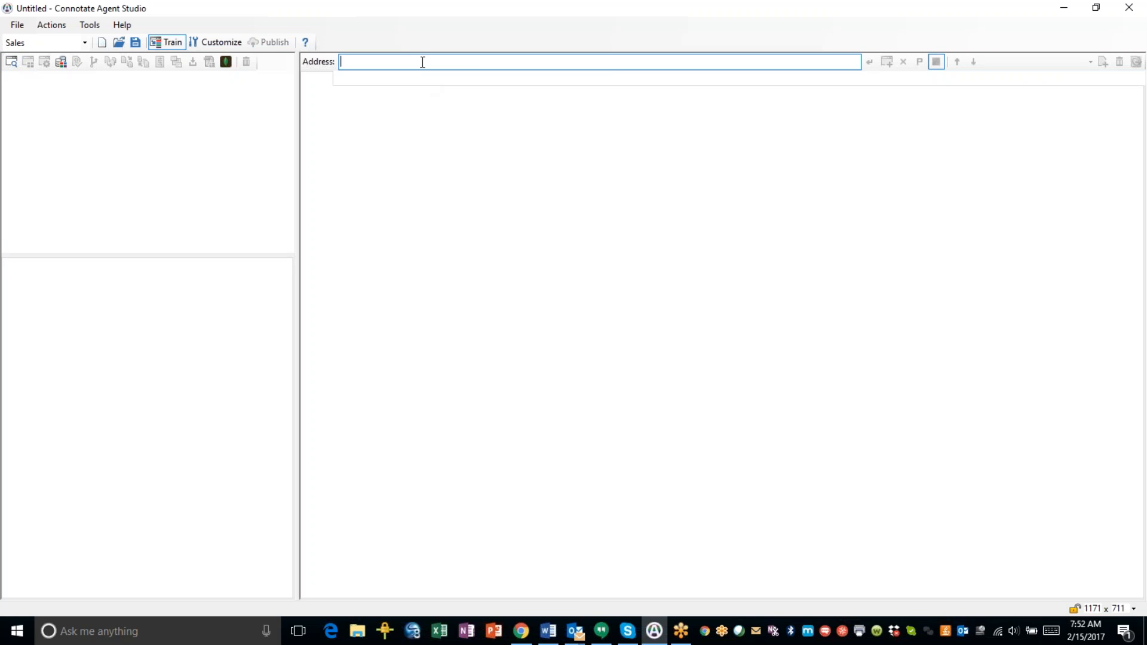
right_click(422, 61)
left_click(436, 120)
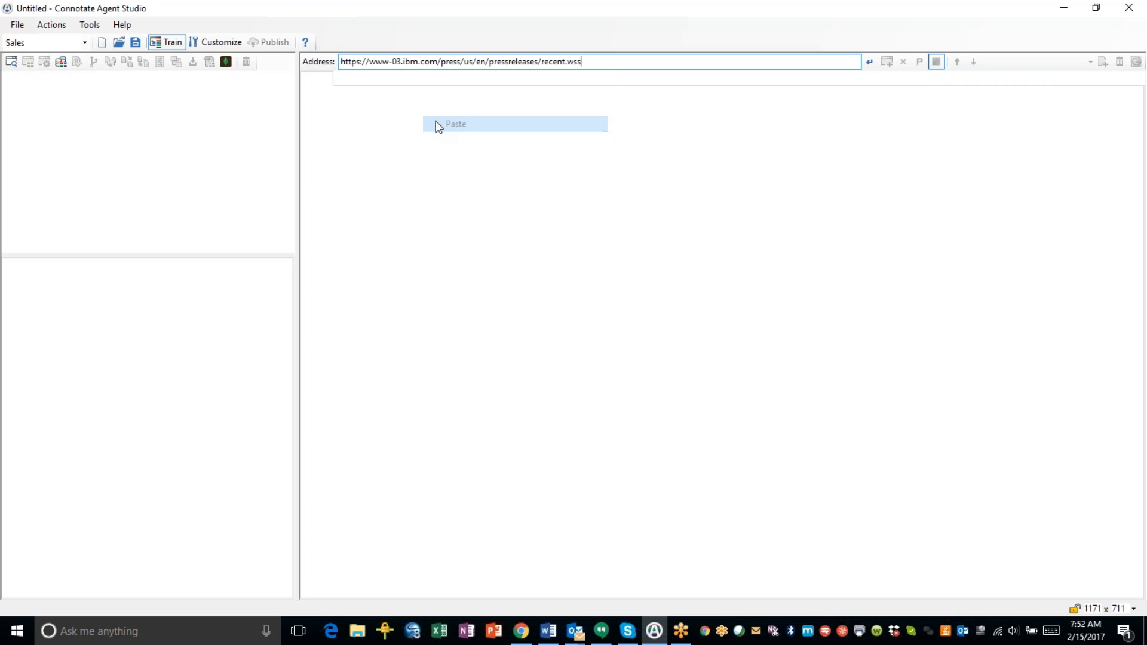
left_click(869, 62)
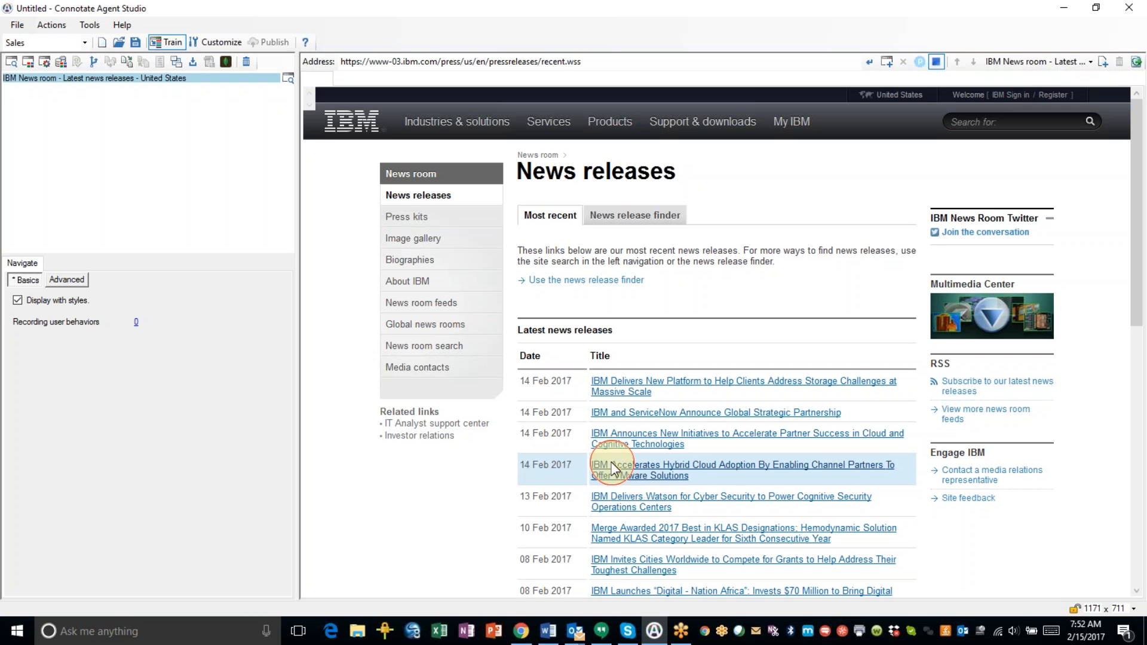
Add a Web Page Extract step that uses the Sales-PressRelease schema.
left_click(50, 25)
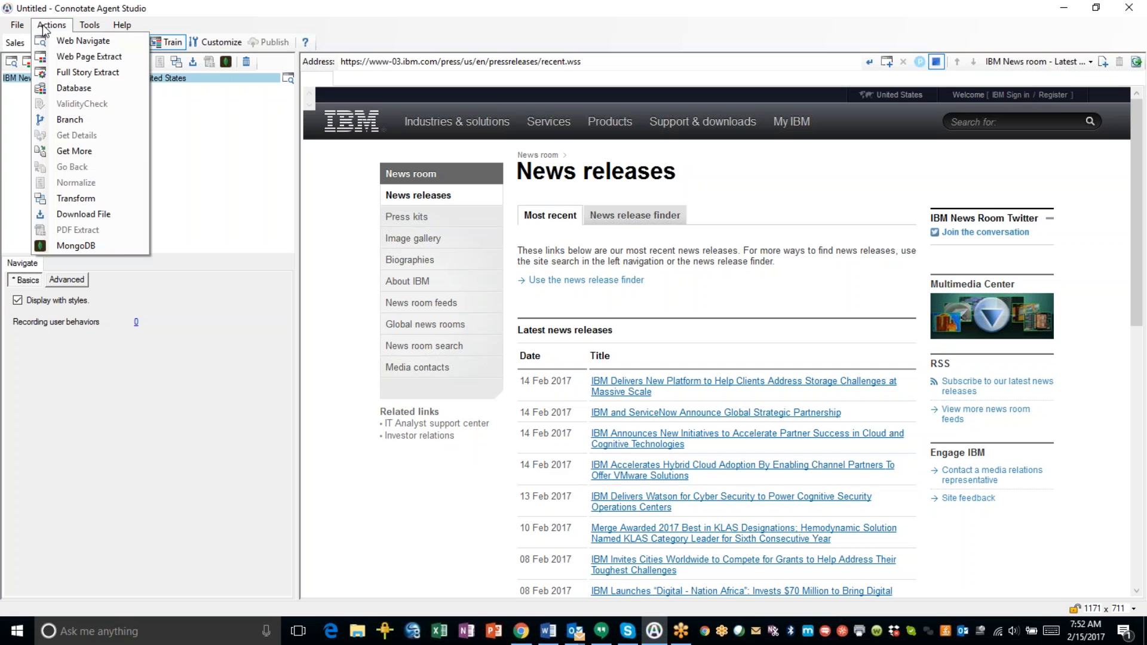
left_click(83, 57)
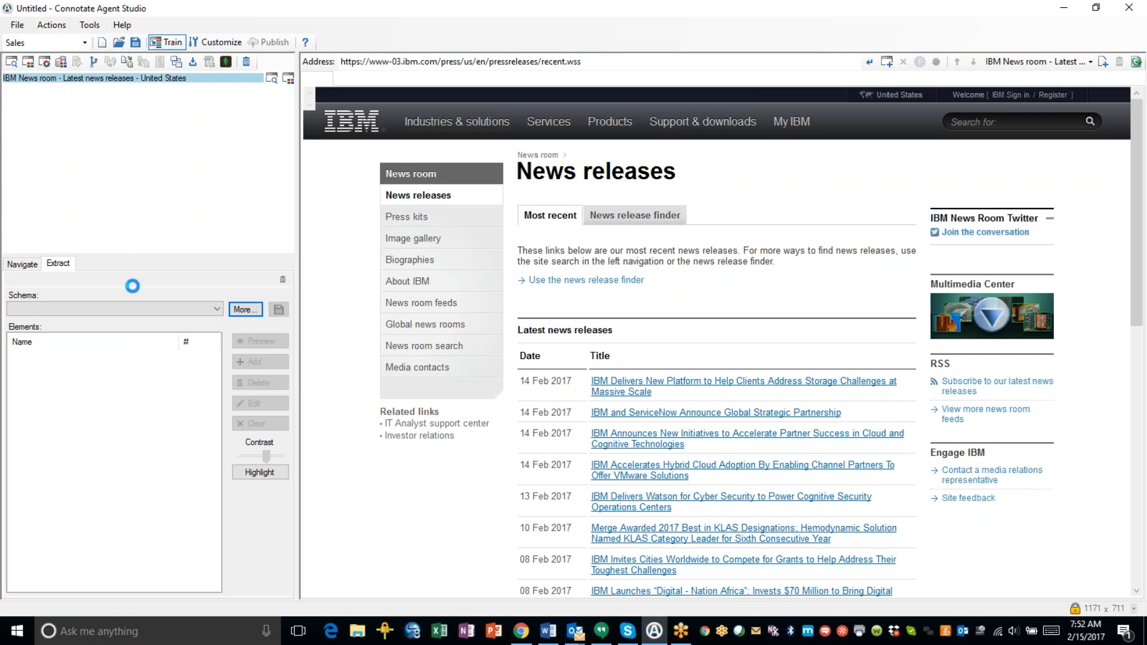
left_click(217, 310)
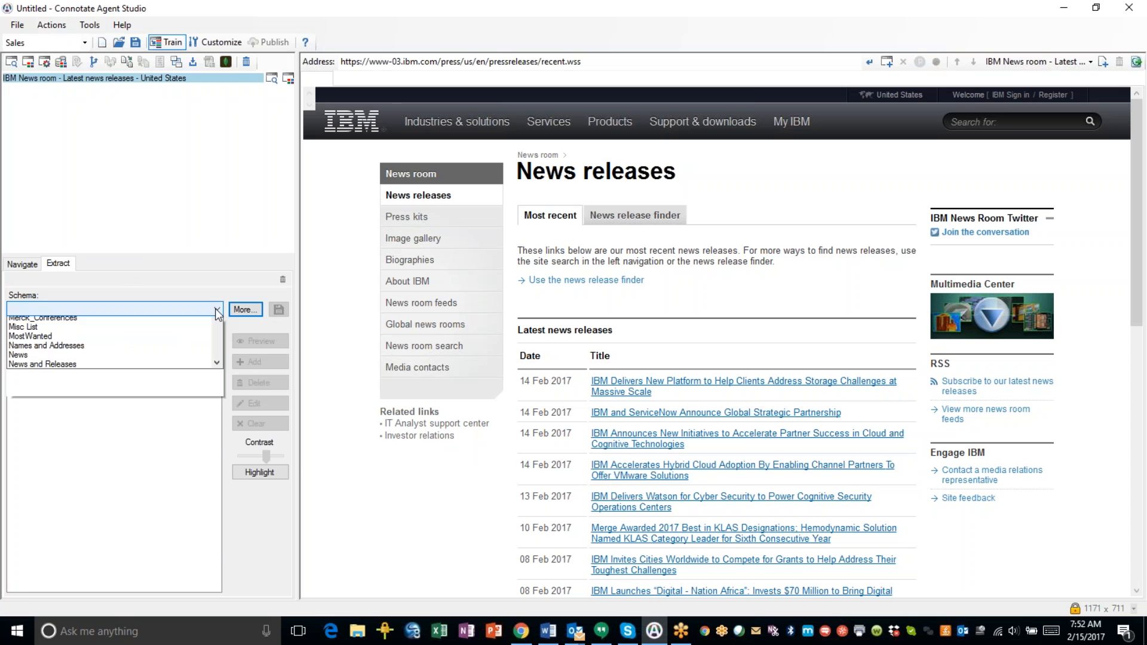
scroll(167, 410, "down", 5)
scroll(153, 435, "down", 3)
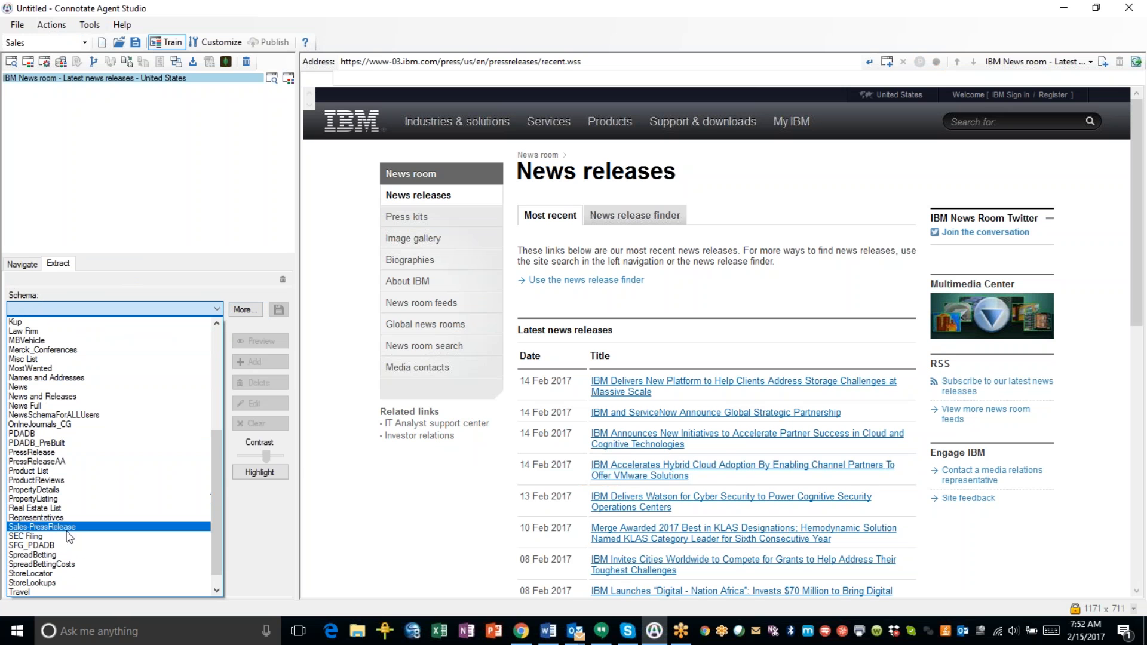
left_click(69, 528)
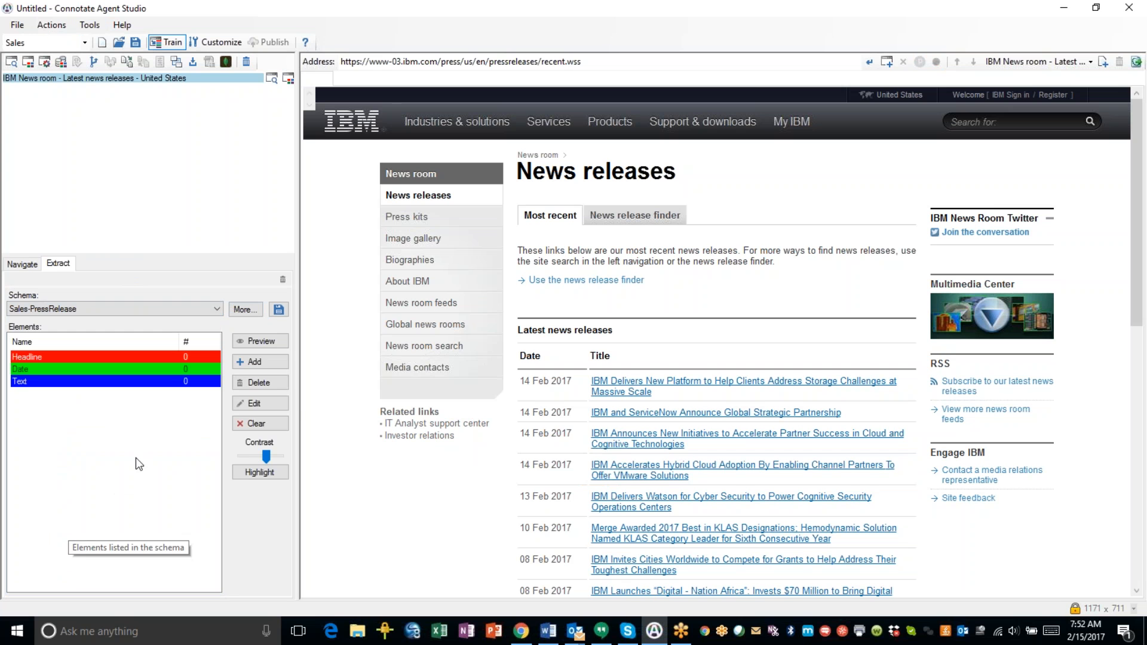
left_click(533, 383)
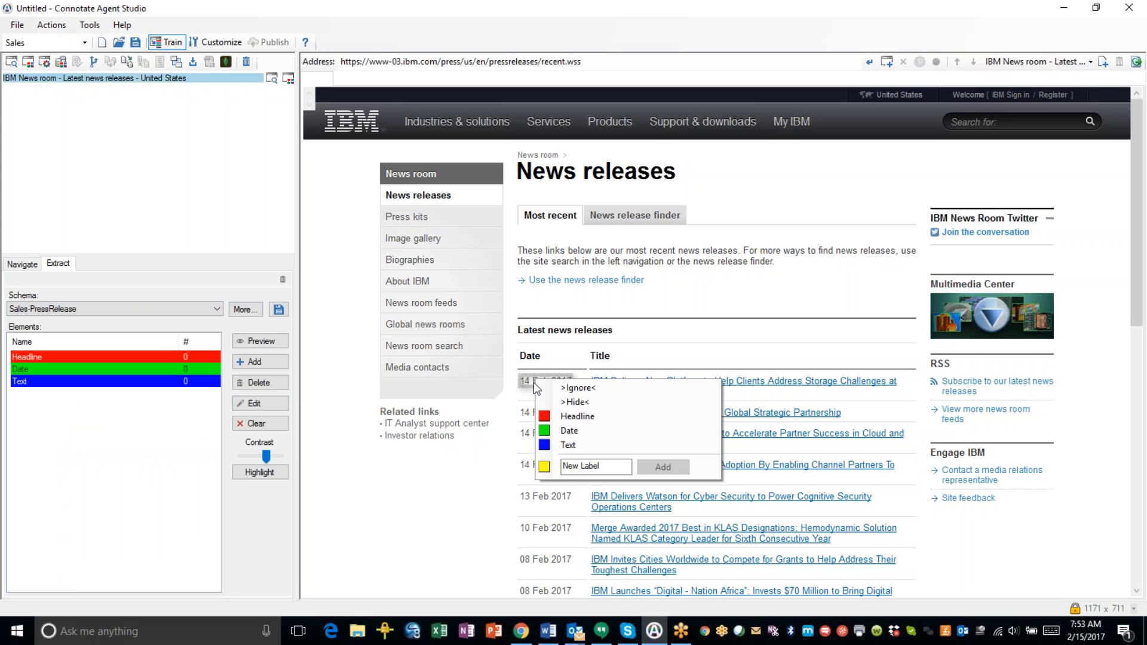
Label the first release date as Date and the first release title as Headline.
left_click(569, 431)
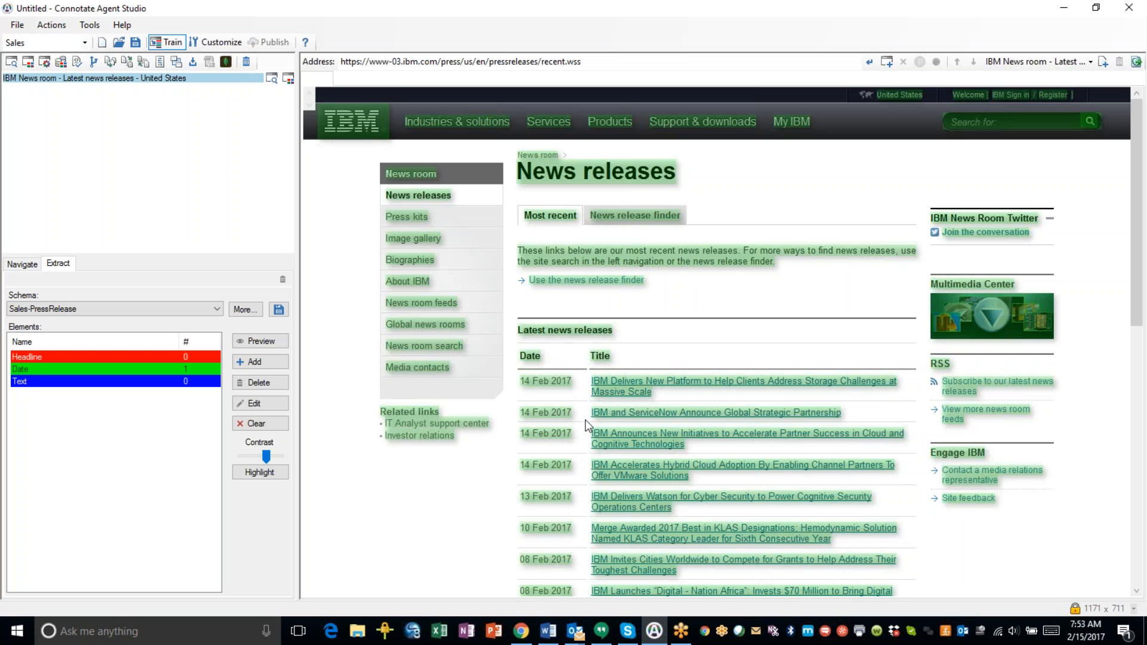
left_click(619, 379)
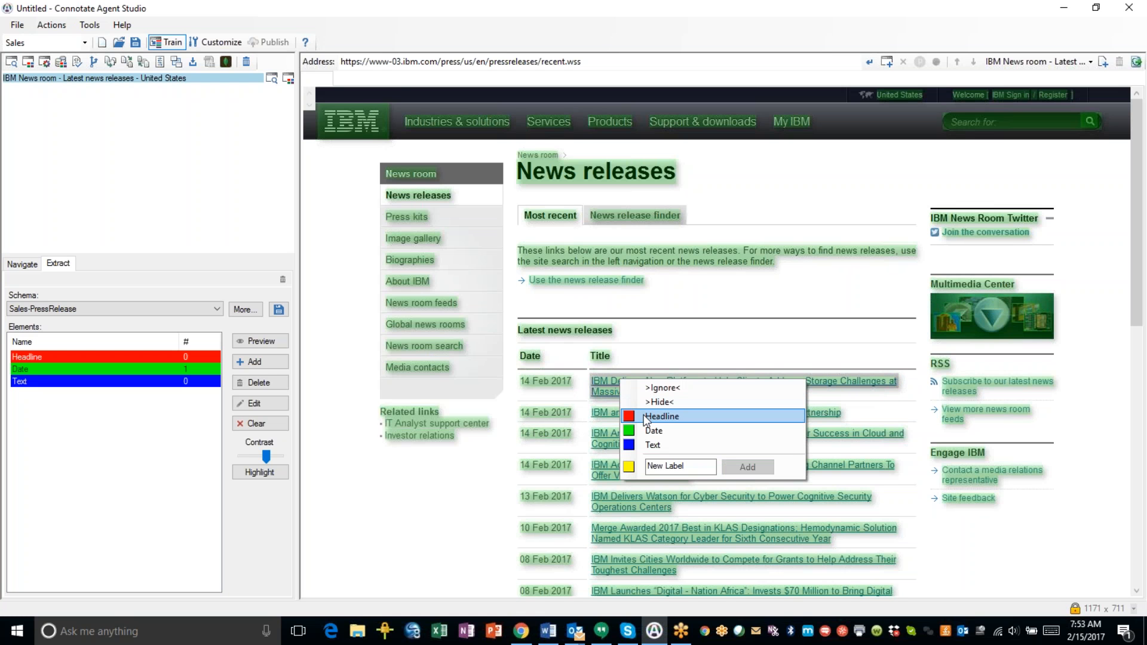
left_click(648, 416)
Mark the intro paragraph and the Most recent link as >Ignore<, giving 20 Dates and 20 Headlines.
left_click(626, 253)
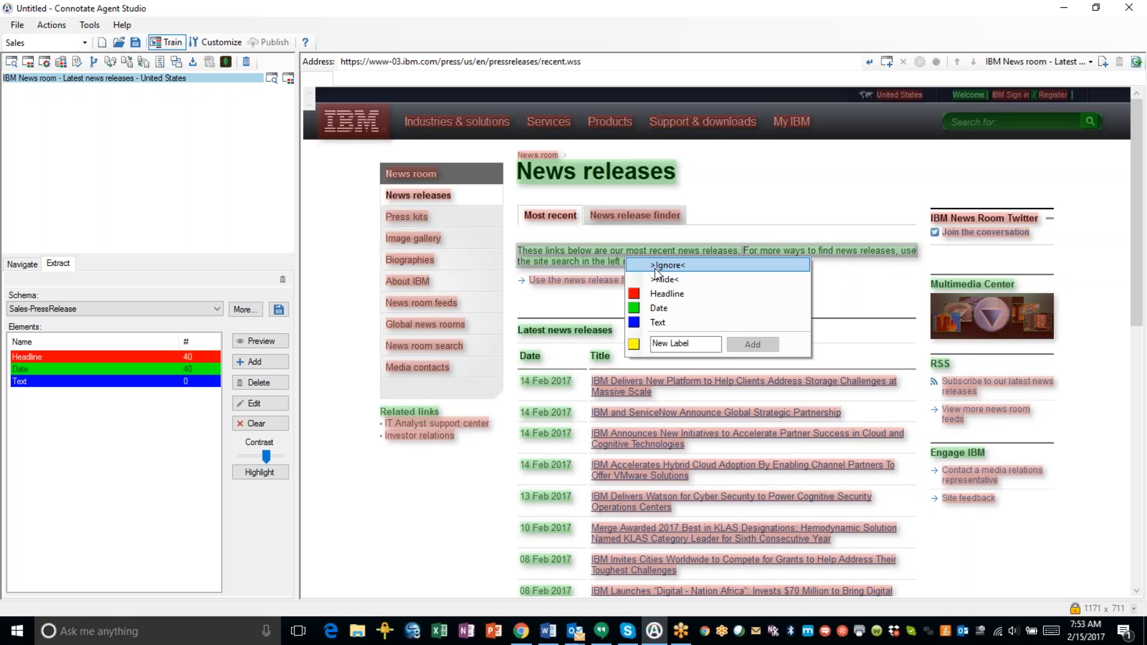
left_click(654, 267)
left_click(566, 221)
left_click(577, 228)
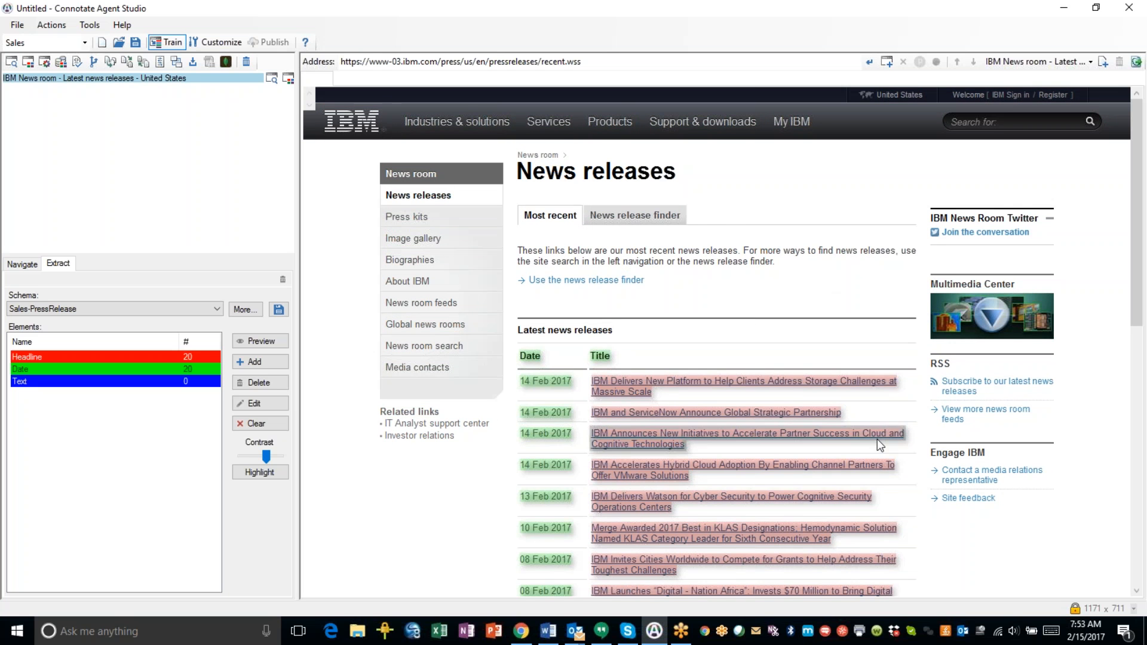
scroll(956, 538, "down", 5)
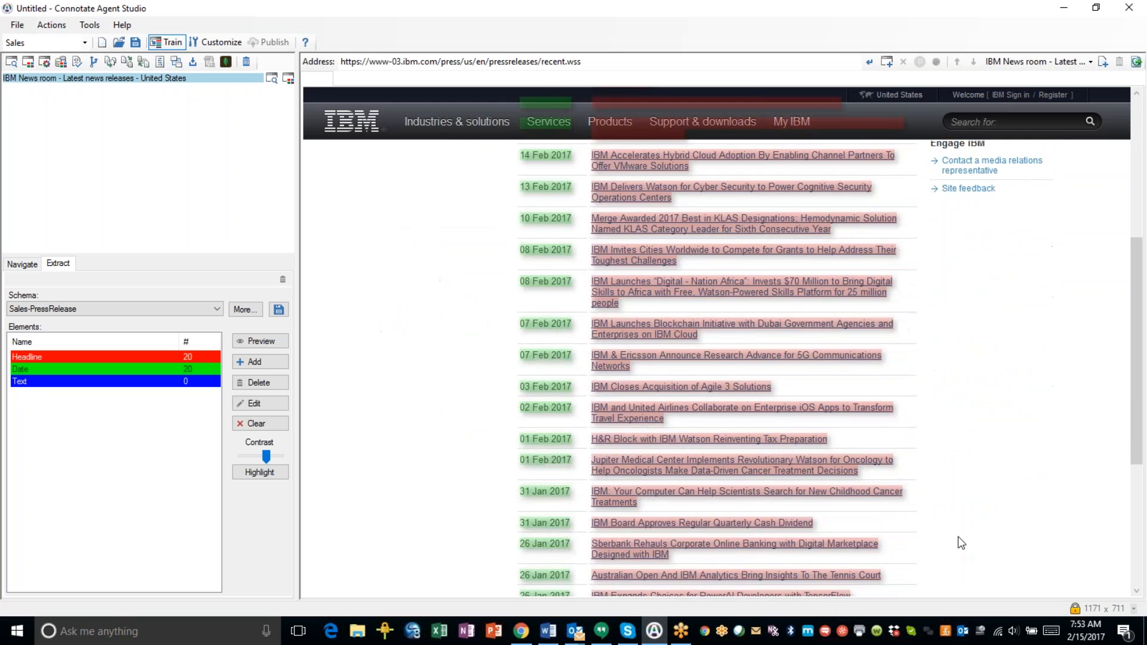
scroll(960, 542, "up", 5)
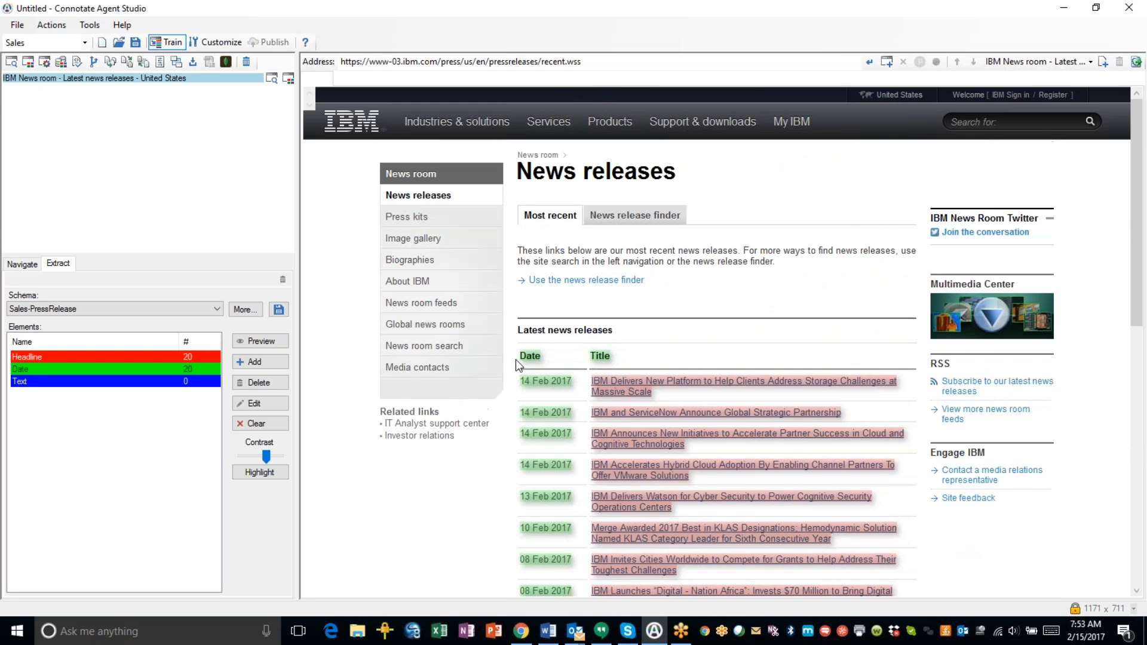
Ignore the Date column header and label the second, third and fourth 14 Feb 2017 dates as Date.
right_click(529, 354)
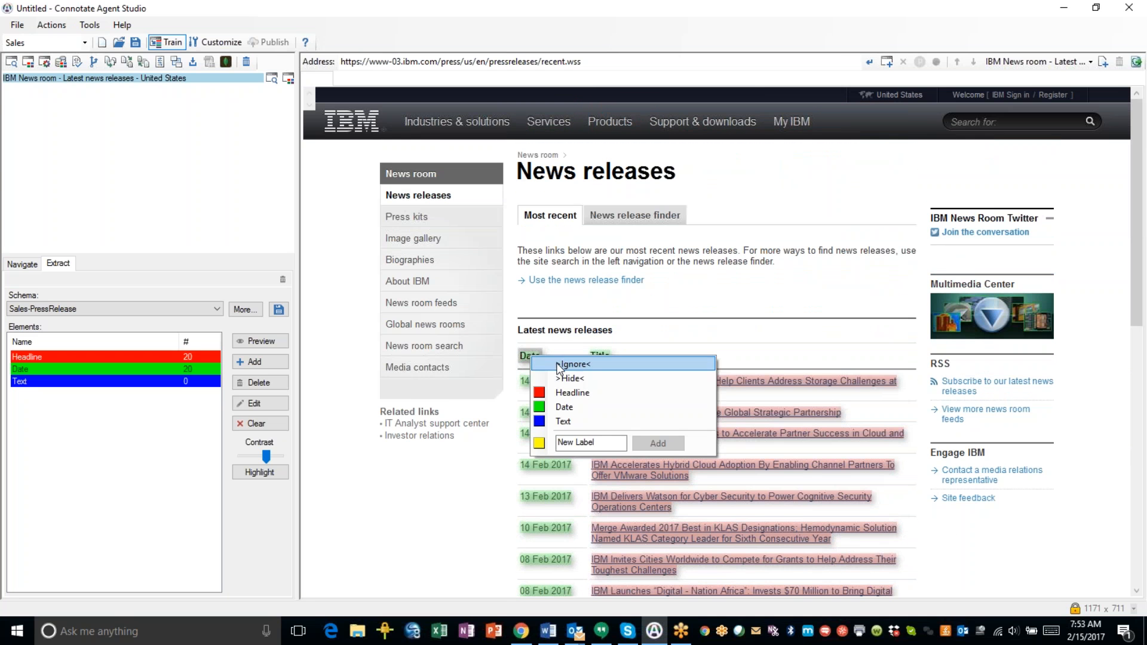
left_click(558, 363)
right_click(550, 413)
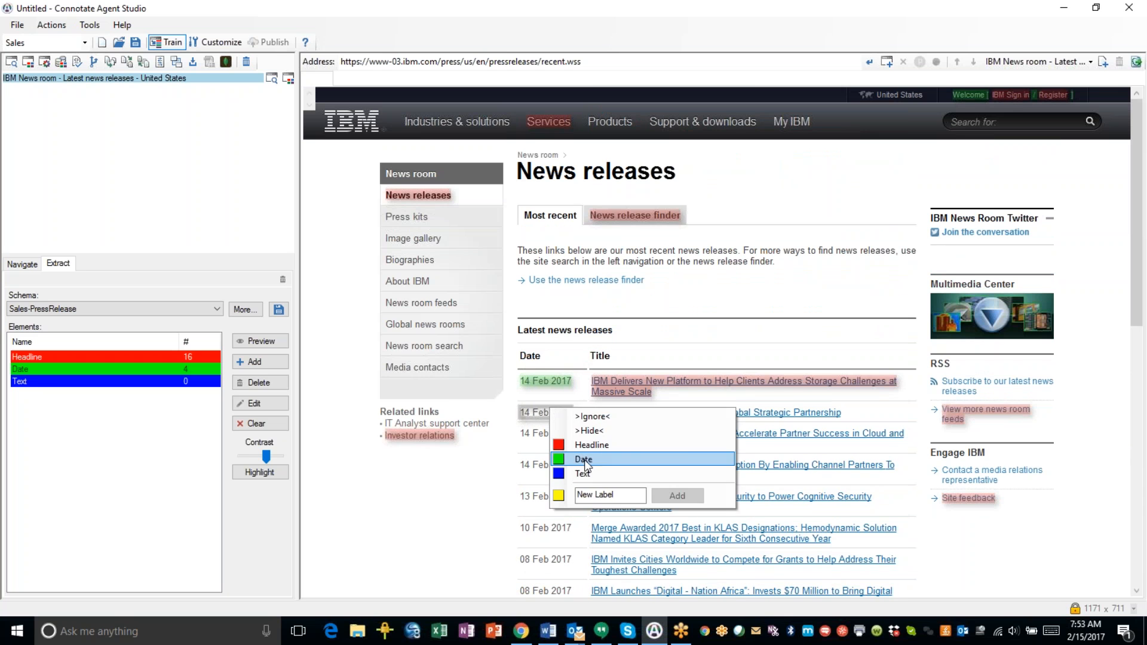
left_click(584, 460)
right_click(555, 432)
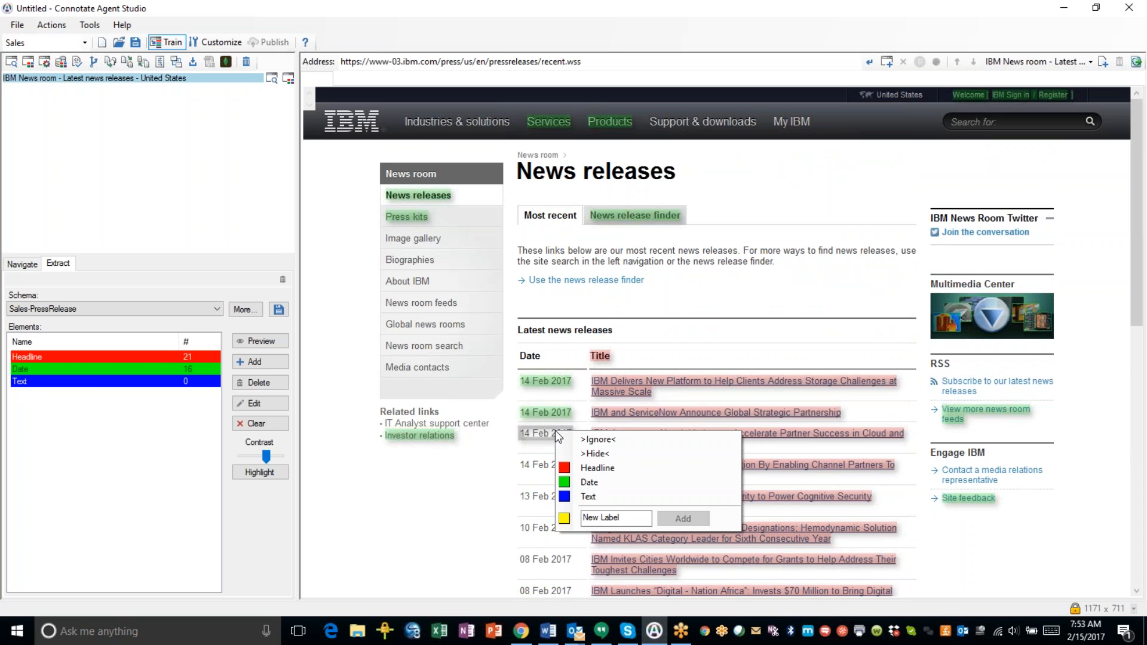
left_click(587, 482)
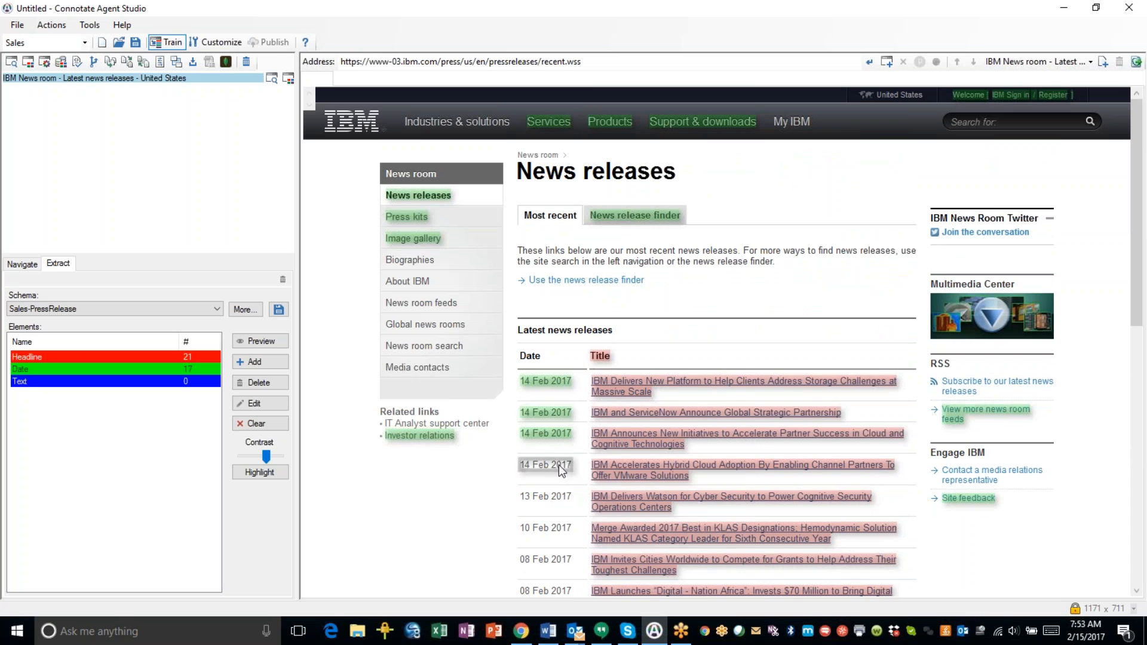
right_click(558, 465)
left_click(584, 514)
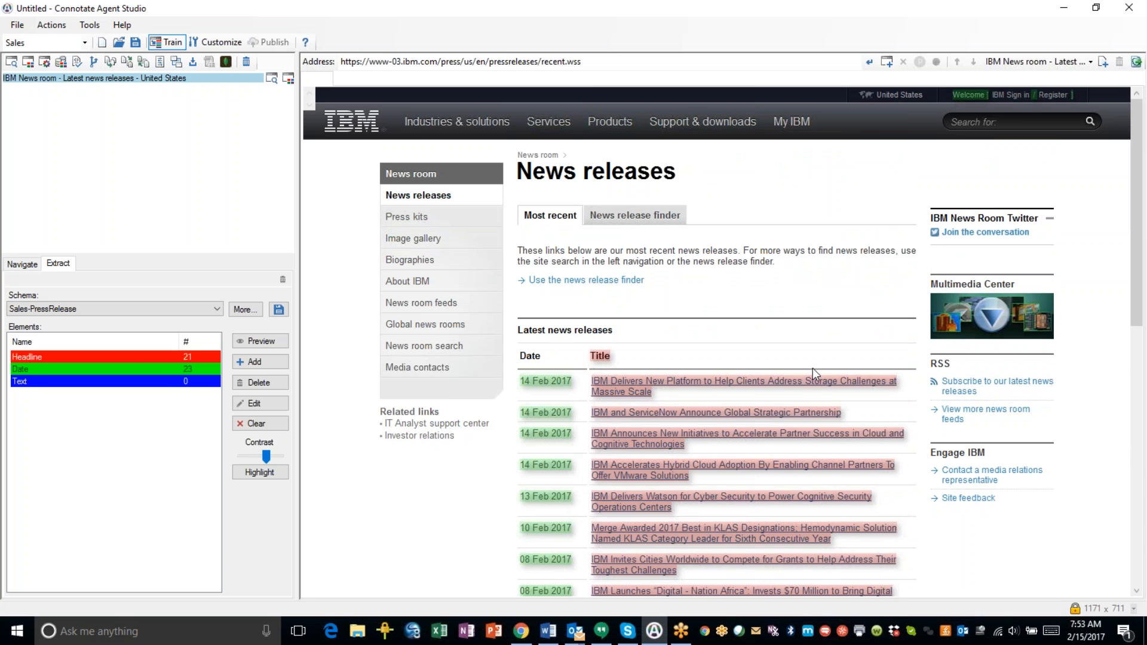
Ignore the Title header, Latest news releases heading and Welcome text; label the 13 Feb 2017 date.
right_click(598, 357)
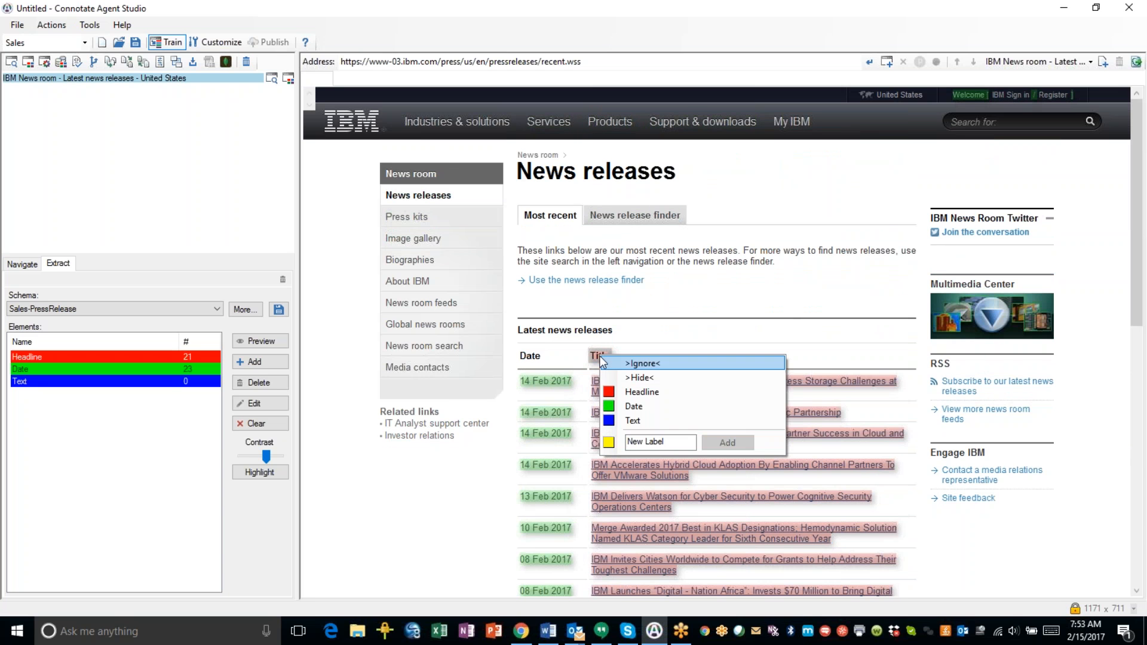
left_click(622, 361)
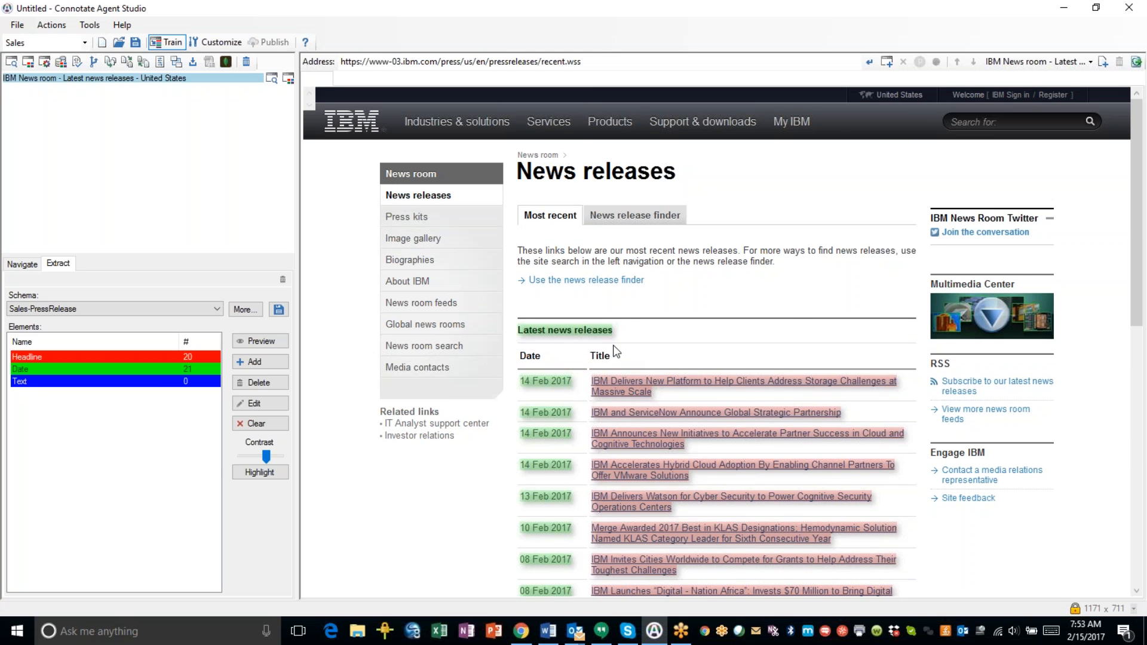
right_click(584, 327)
left_click(603, 335)
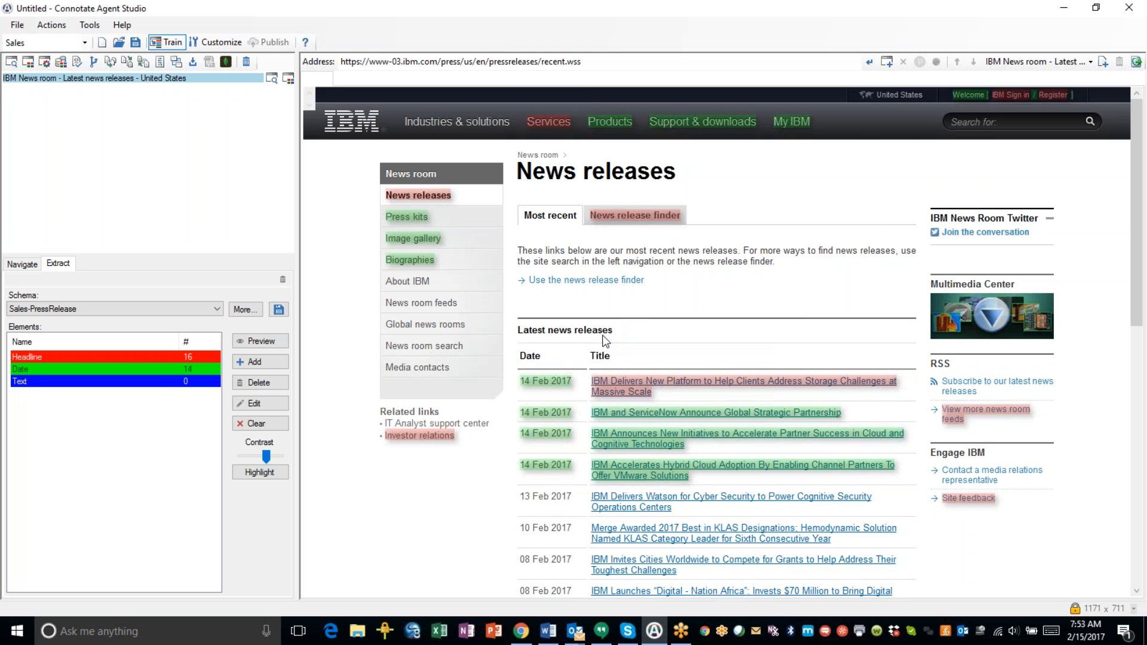
right_click(554, 507)
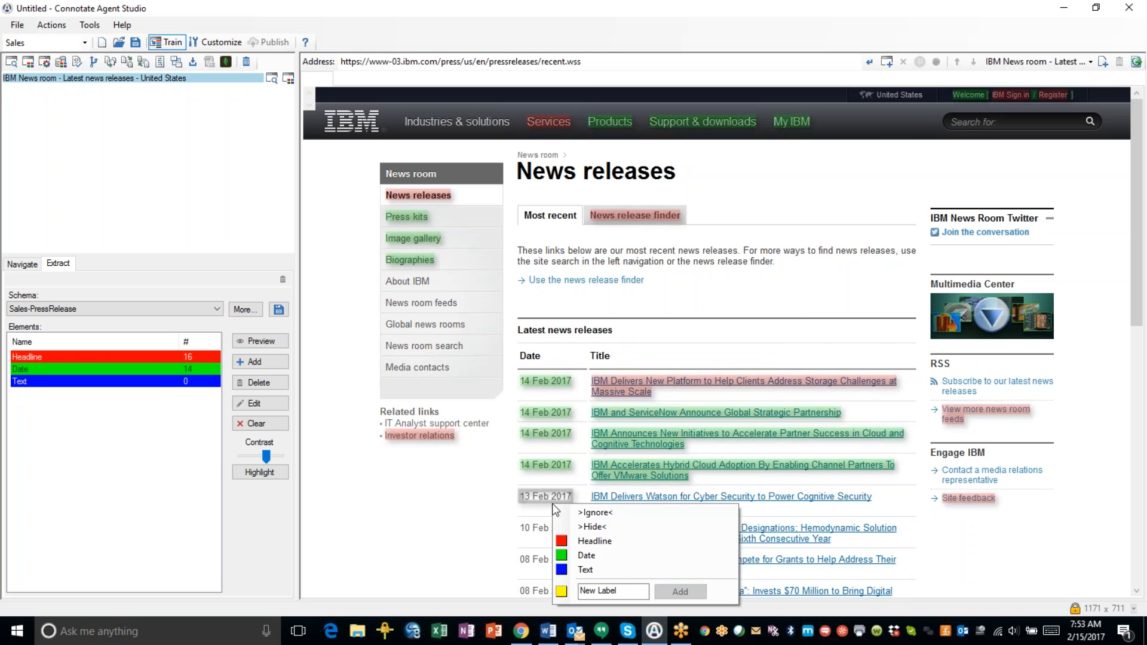
left_click(575, 554)
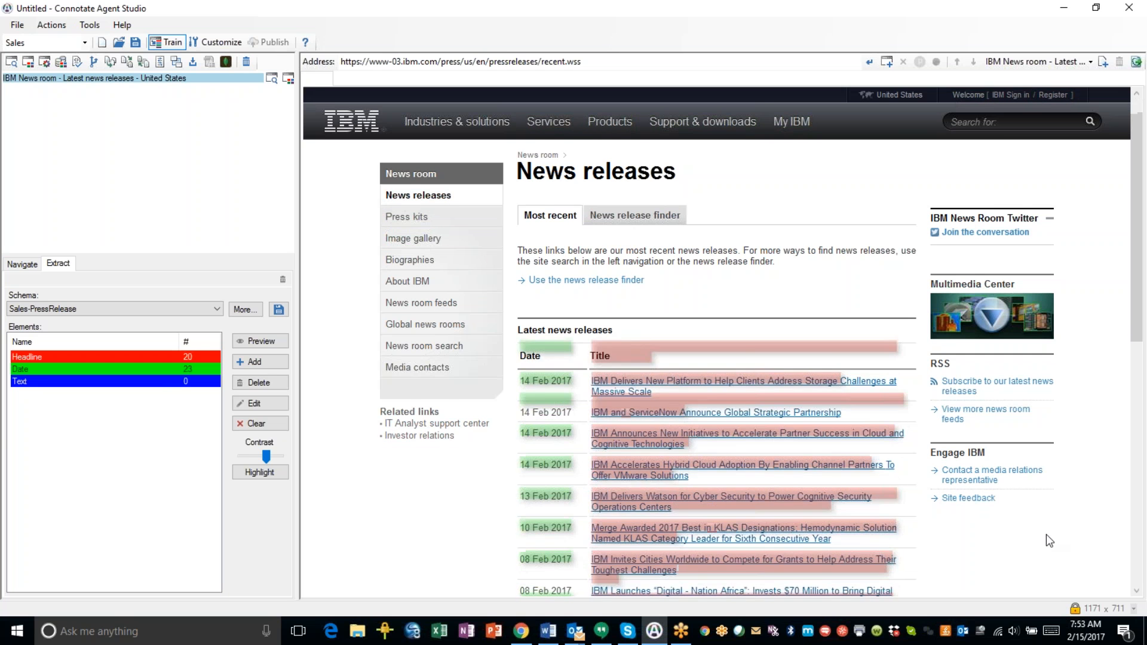
right_click(962, 92)
left_click(970, 99)
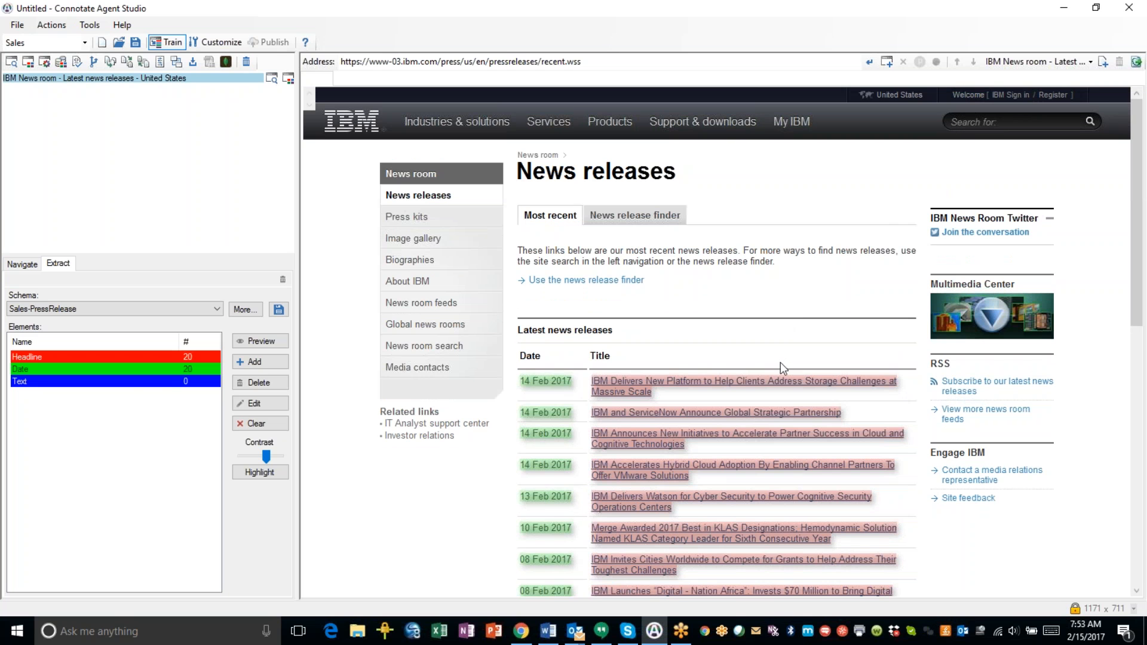
scroll(777, 371, "down", 3)
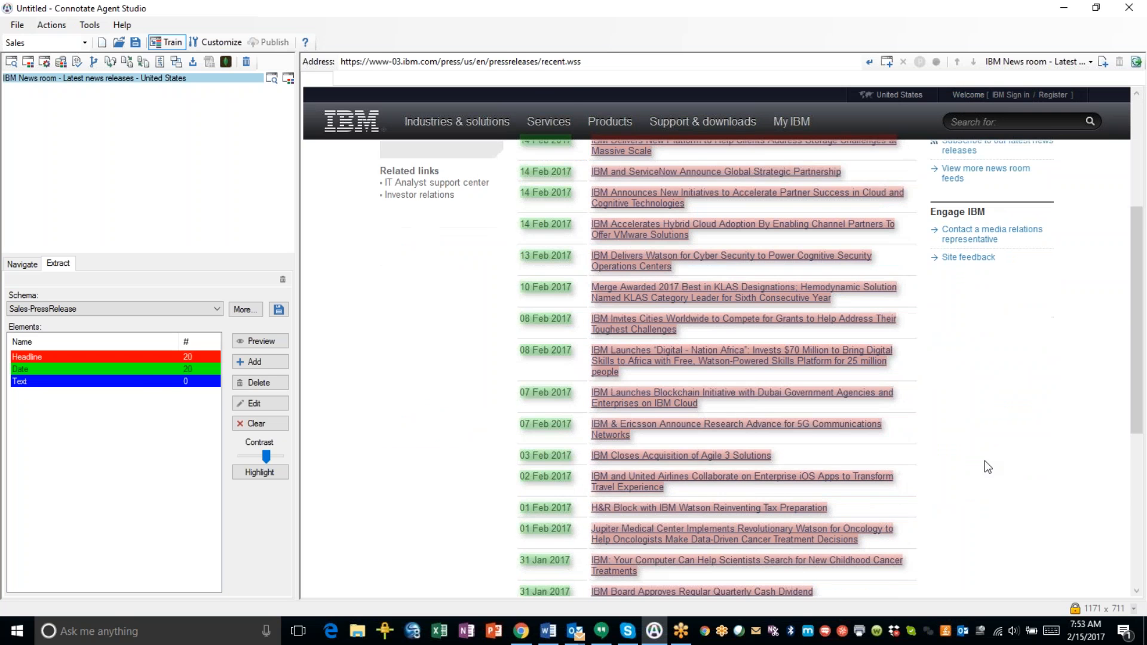
scroll(984, 461, "down", 2)
scroll(984, 460, "down", 2)
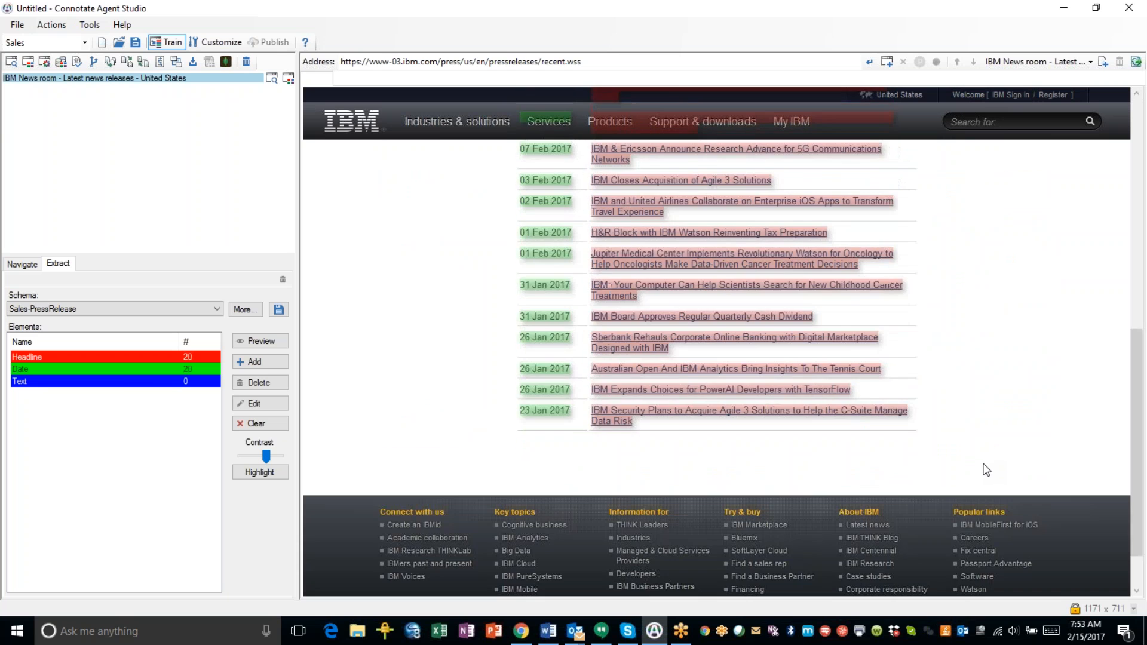
scroll(985, 470, "up", 8)
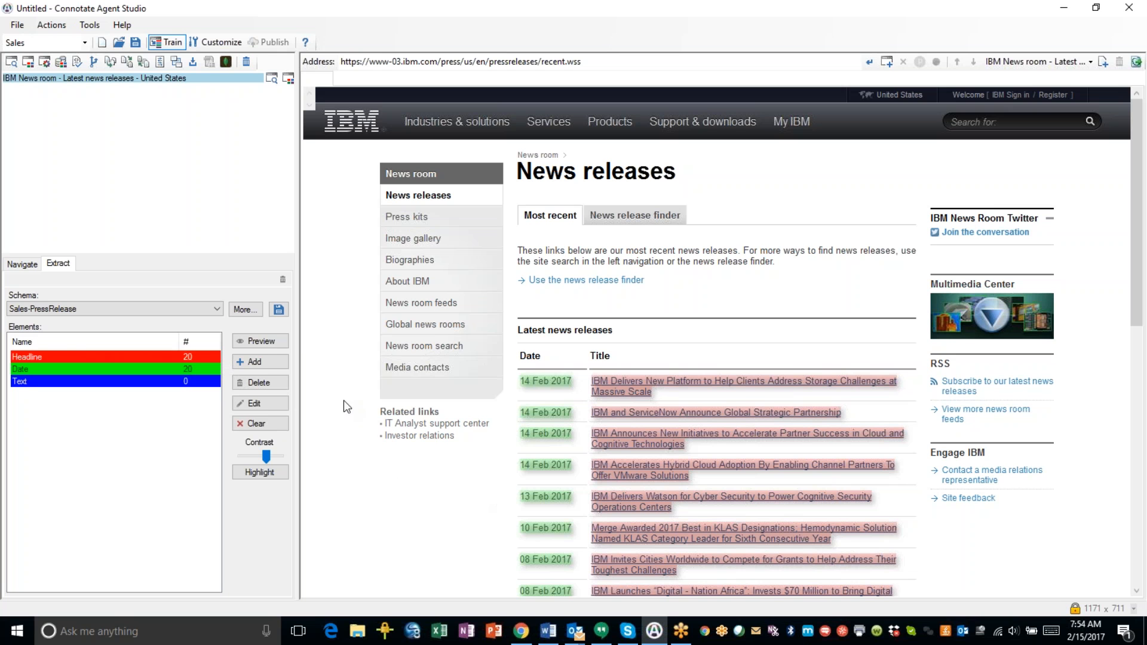
left_click(256, 342)
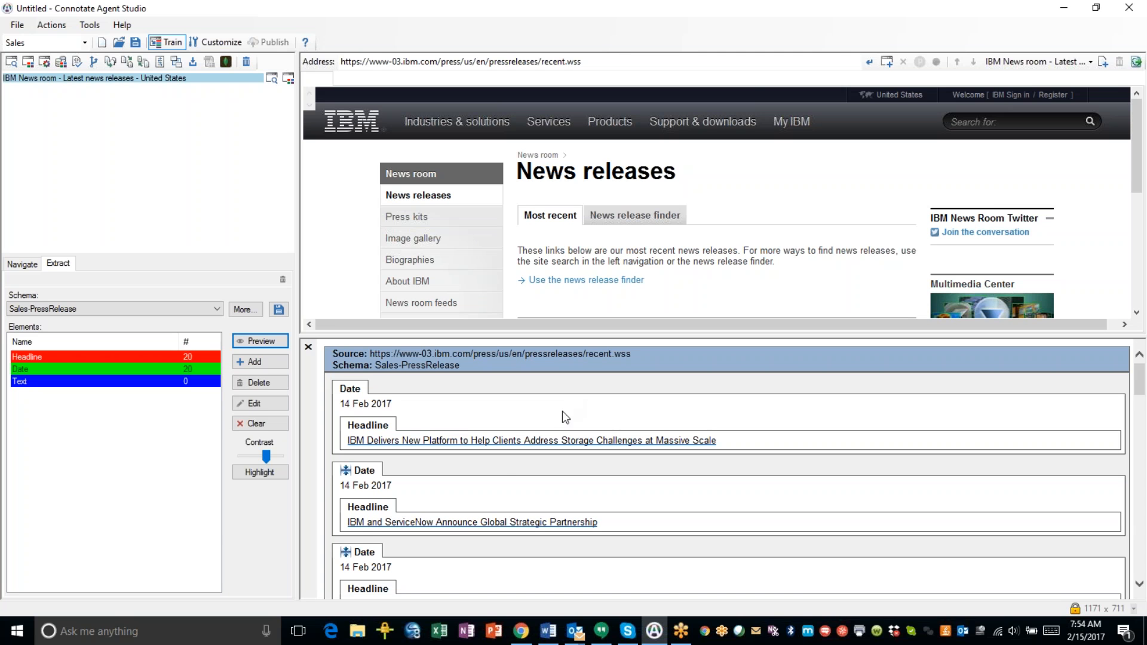
scroll(576, 433, "down", 4)
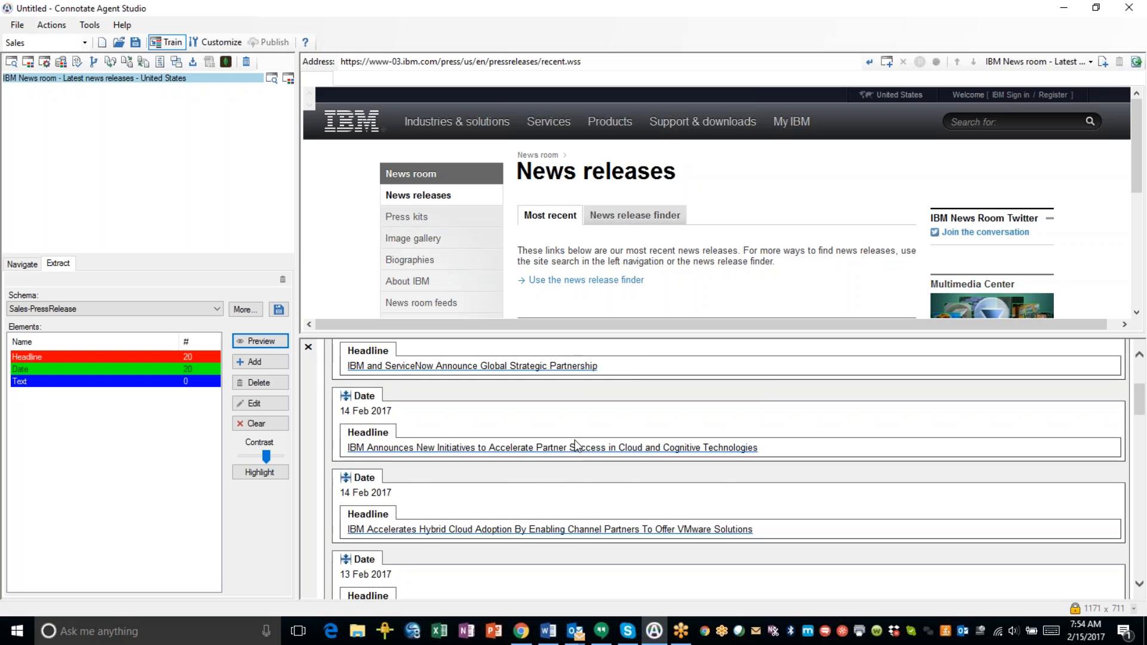
scroll(571, 460, "down", 5)
scroll(561, 514, "up", 5)
scroll(555, 509, "up", 4)
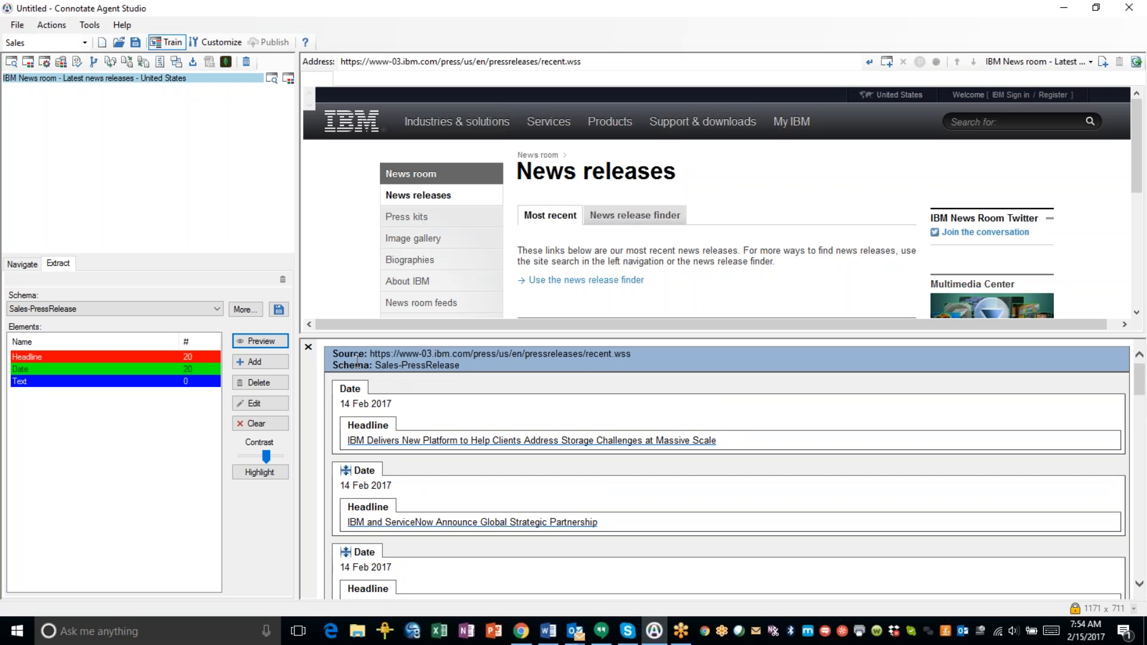
left_click(311, 349)
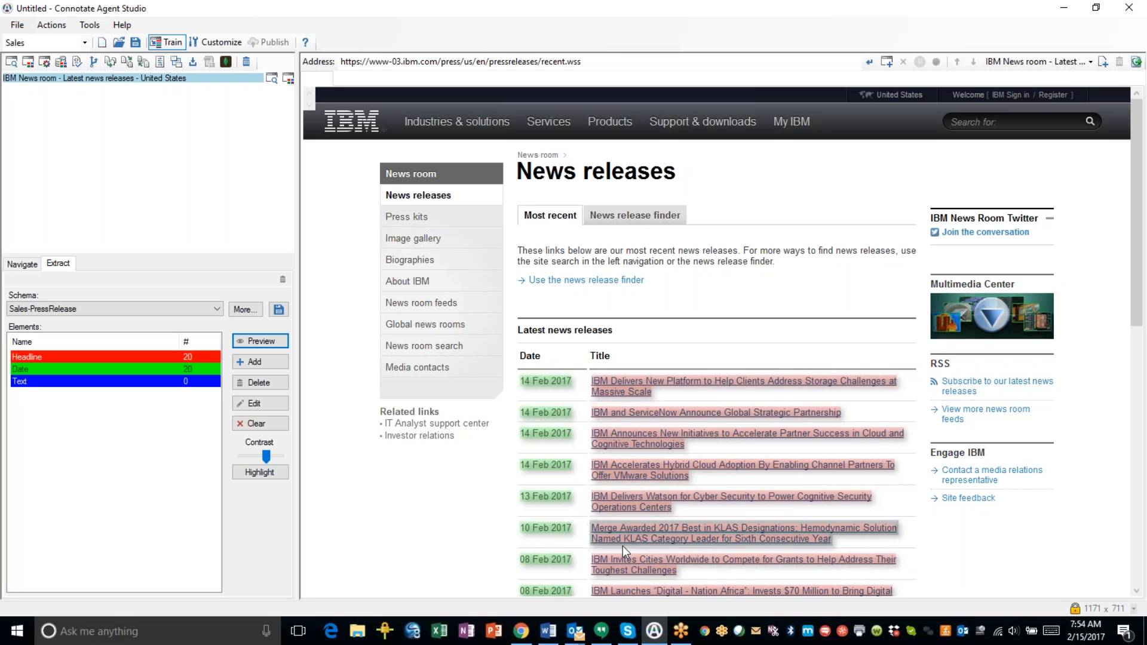
left_click(71, 26)
Generate a step that follows each Headline link using the Sales-PressRelease schema, creating New Step277.
left_click(82, 147)
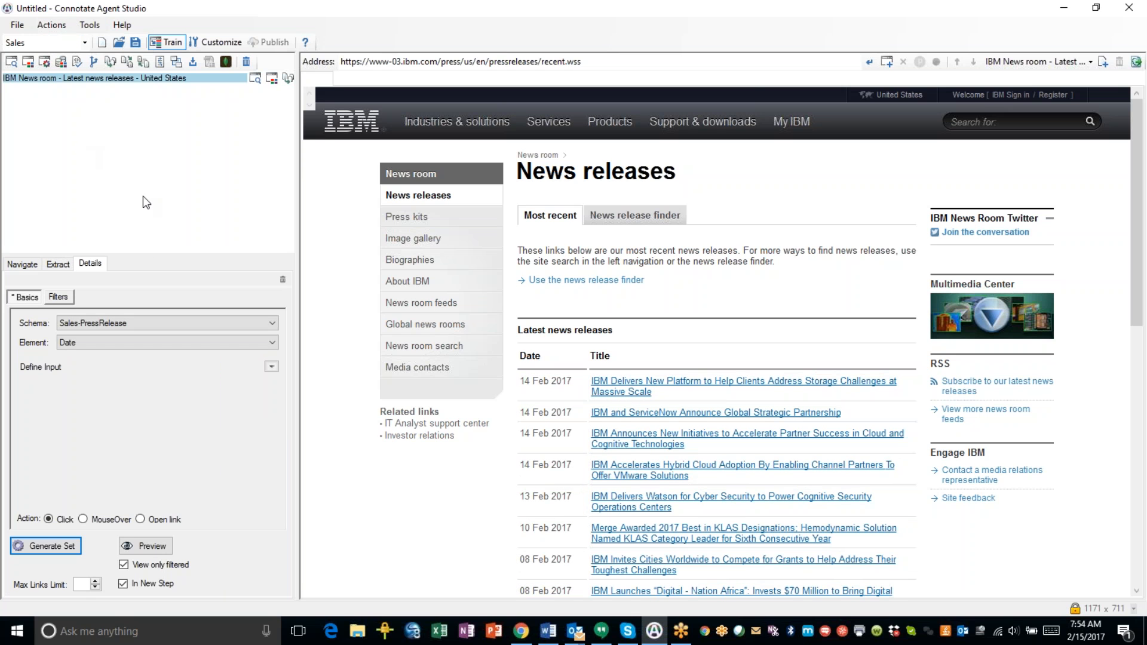
left_click(247, 324)
left_click(247, 325)
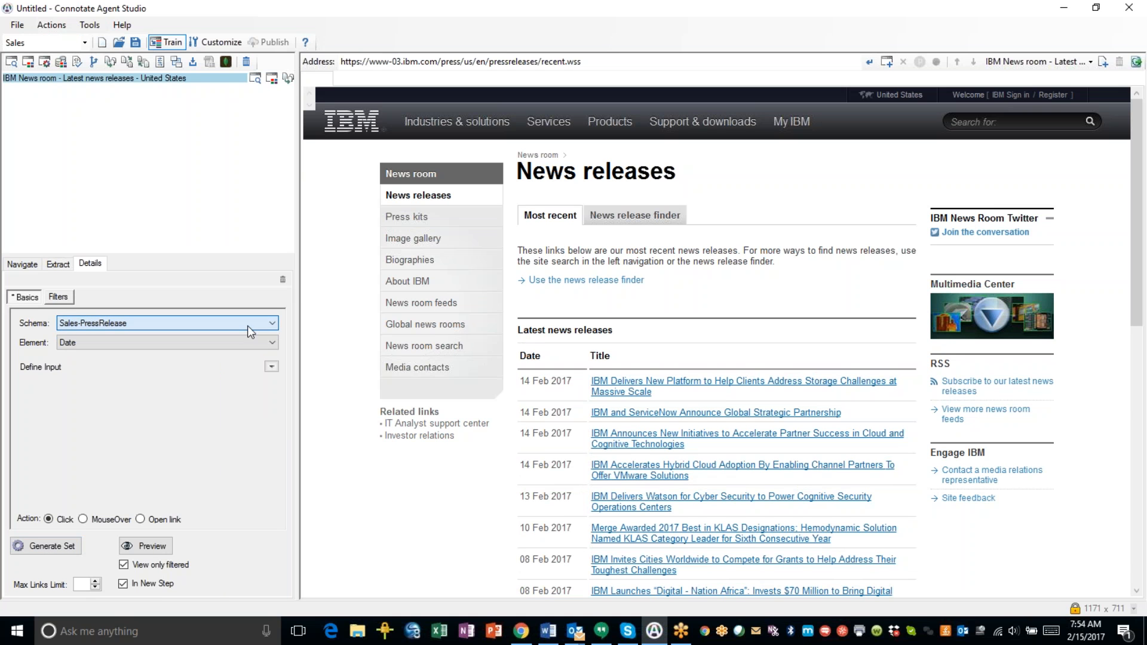
left_click(262, 341)
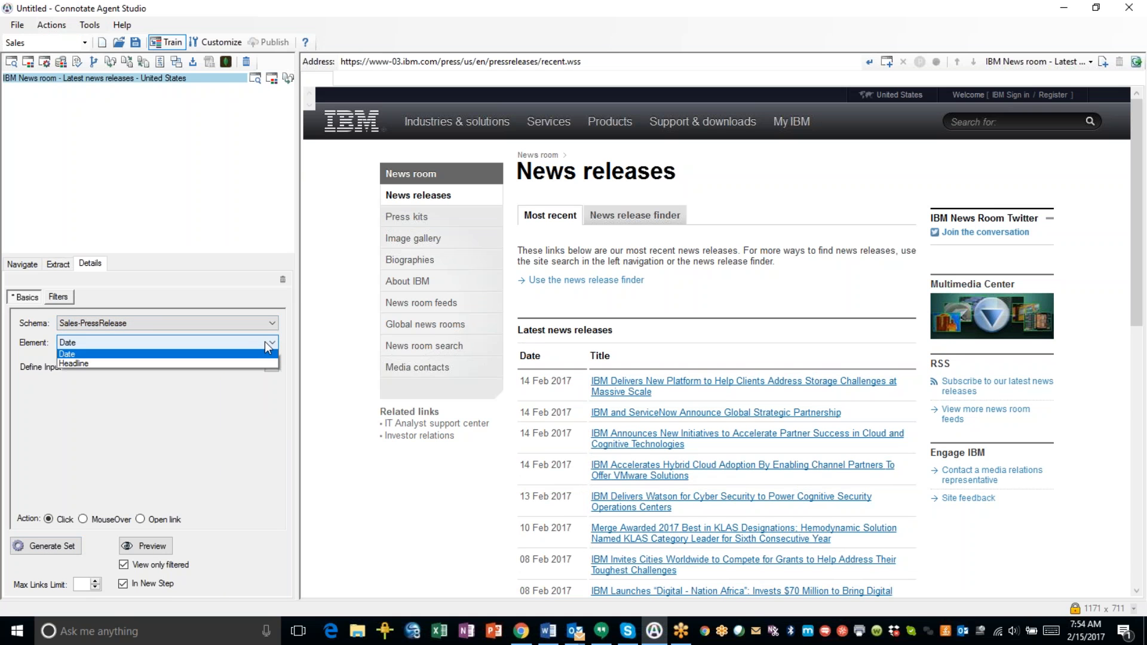
left_click(90, 365)
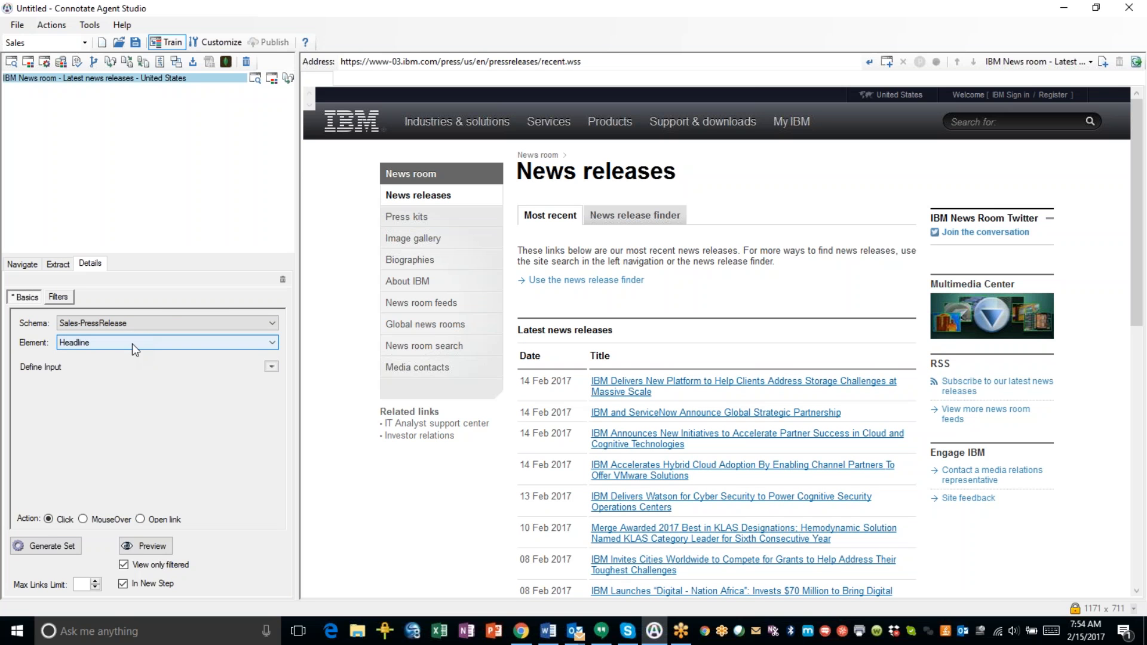
left_click(50, 546)
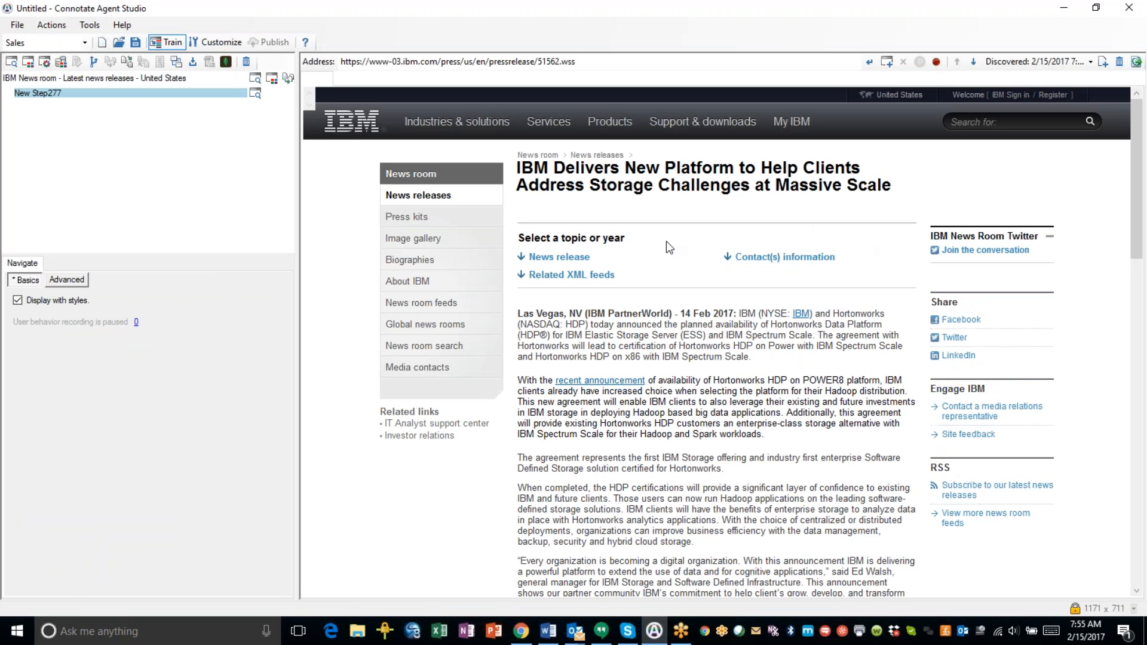
Add an extraction step on the release page using the Sales-PressRelease schema.
left_click(51, 24)
left_click(67, 57)
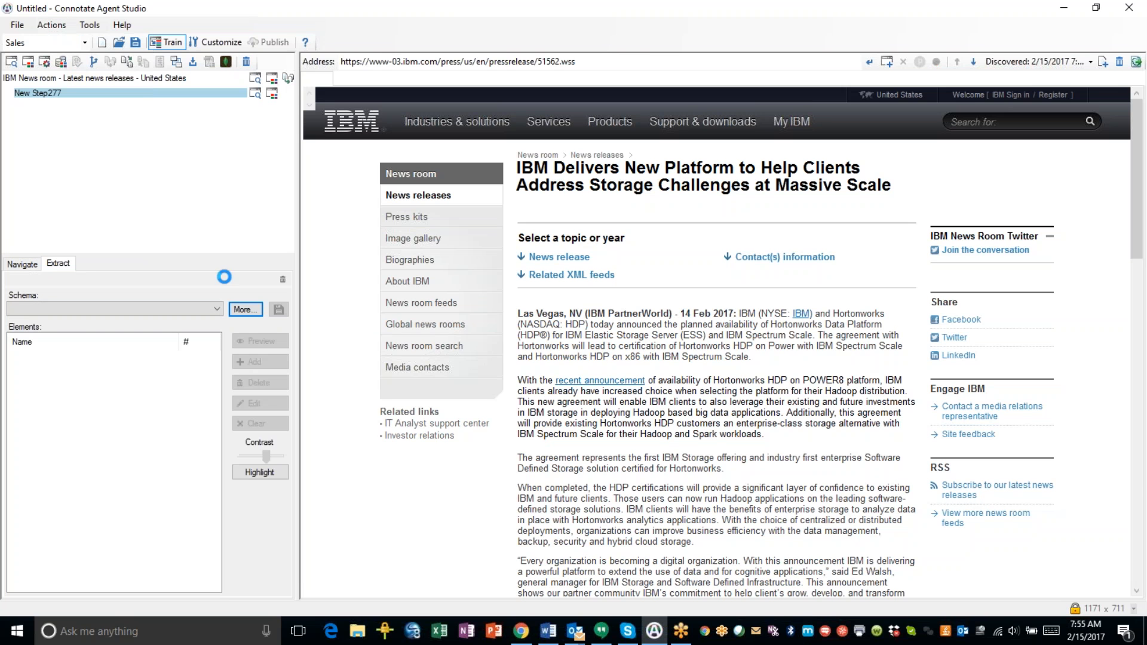
left_click(216, 309)
scroll(160, 420, "down", 6)
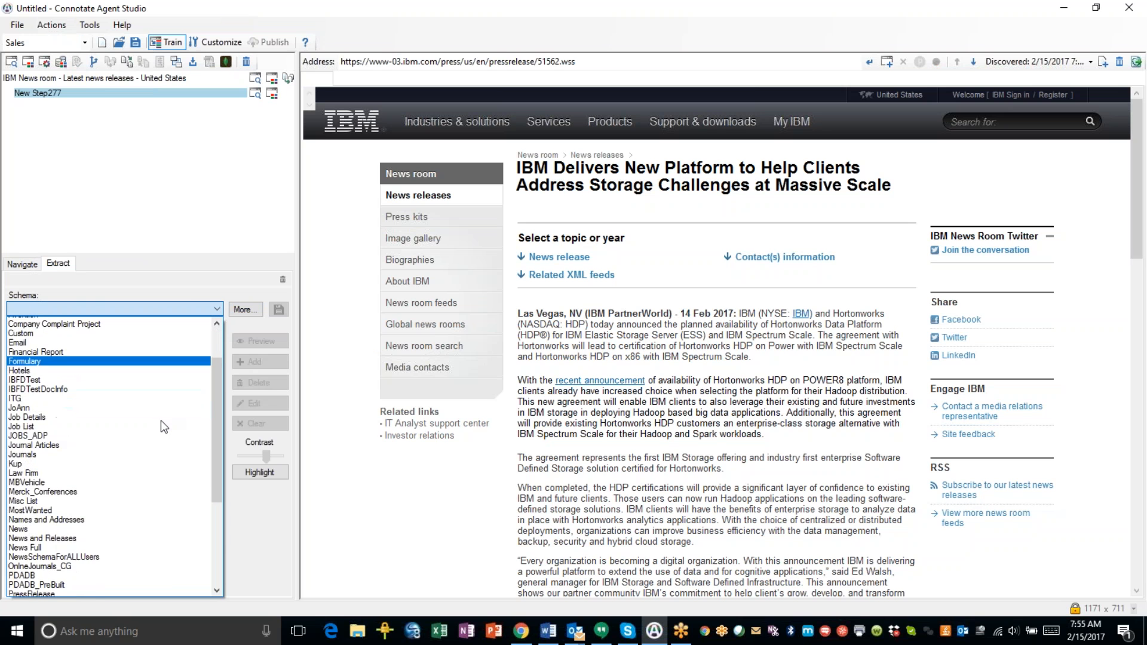
scroll(161, 426, "down", 2)
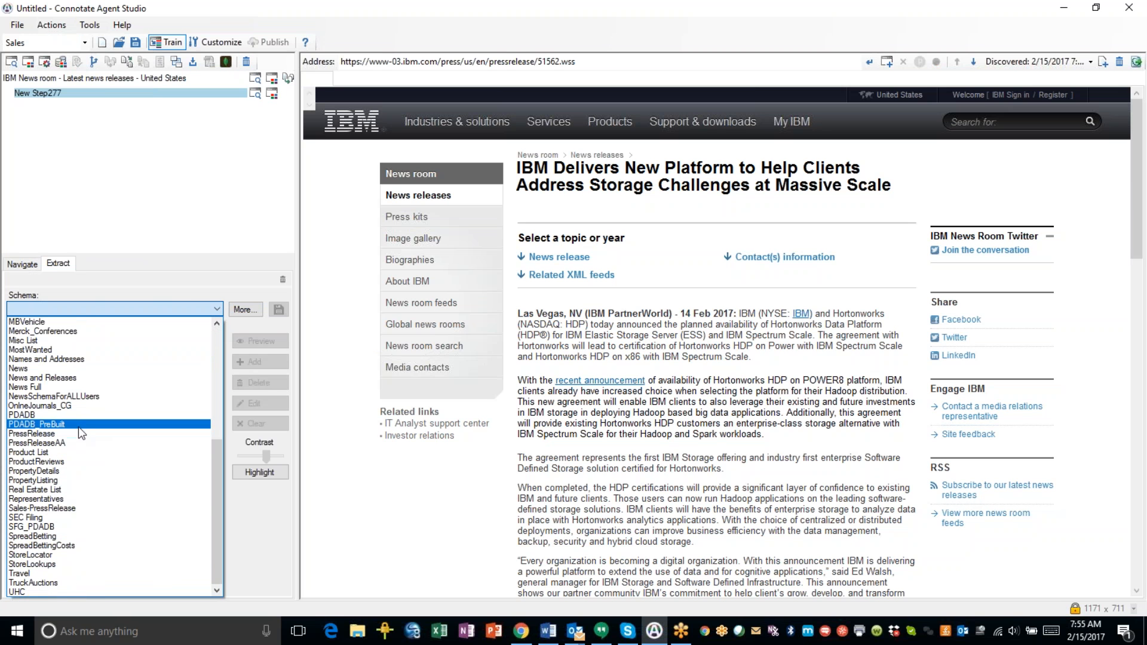
left_click(55, 509)
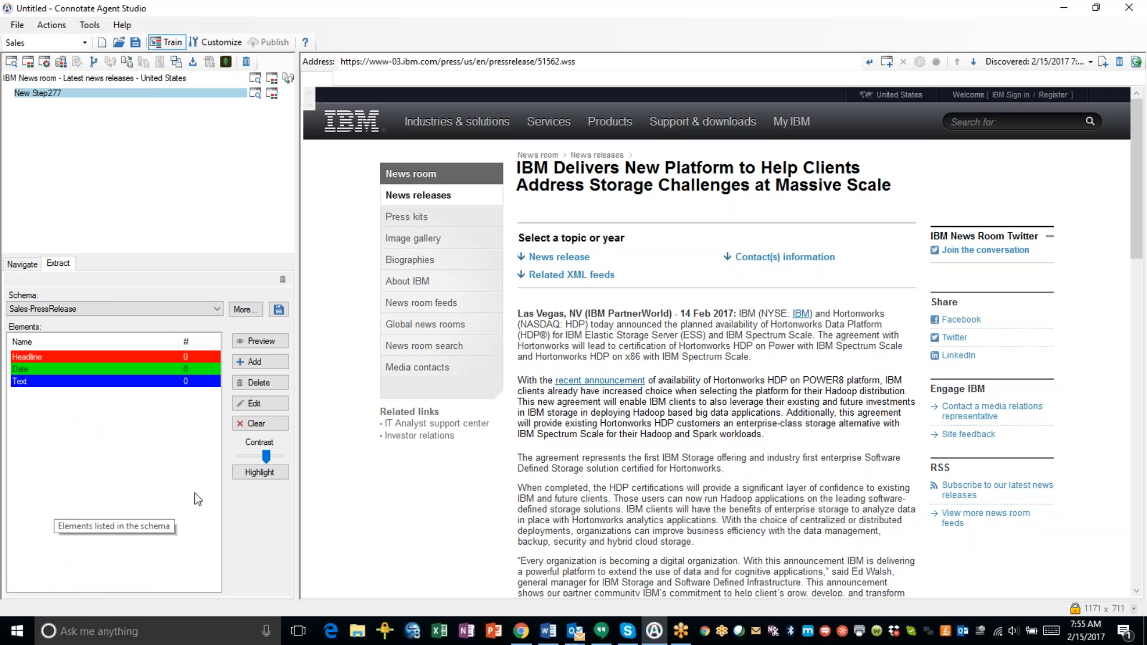
Label the article's first two paragraphs as Text, ignoring the Related XML feeds section.
right_click(551, 315)
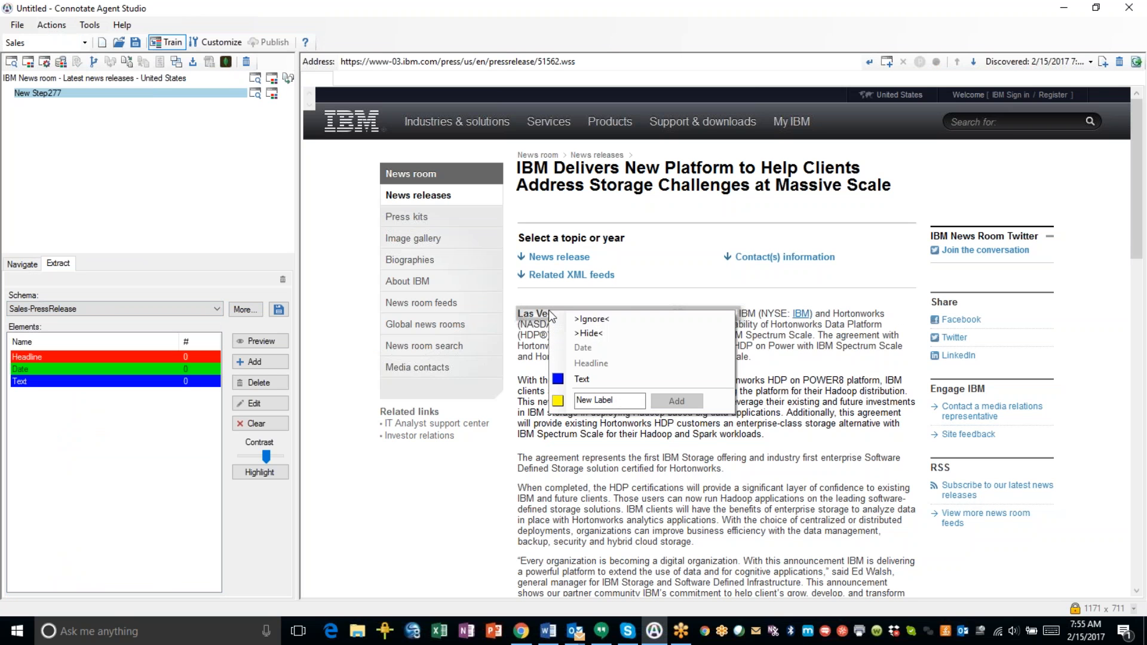
left_click(572, 378)
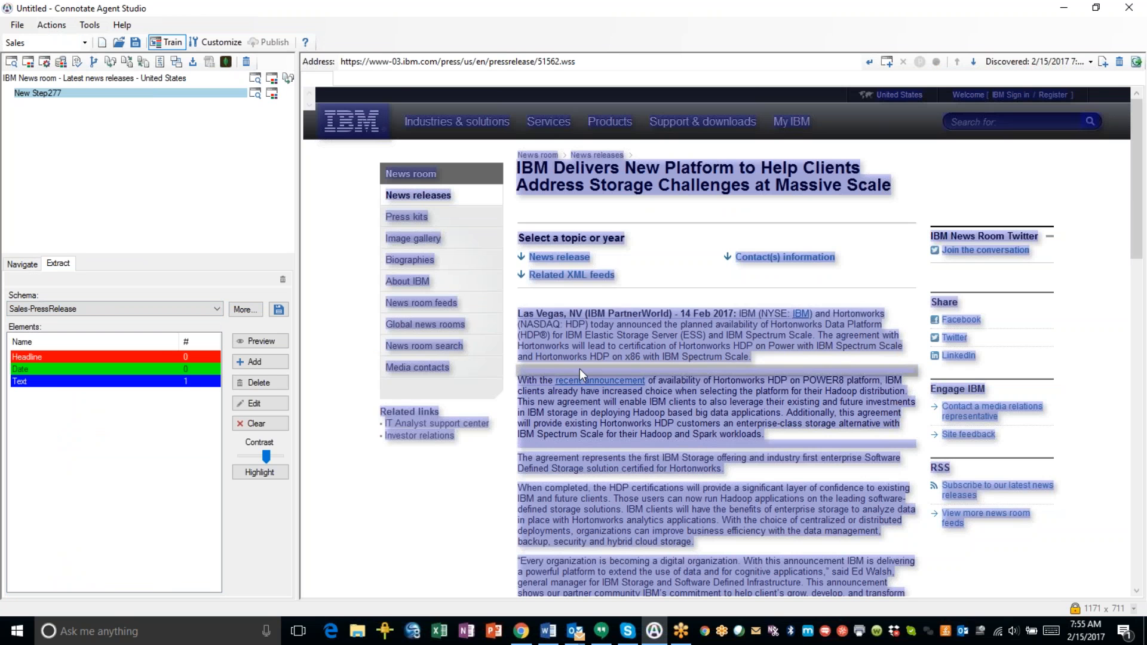
right_click(579, 271)
left_click(592, 280)
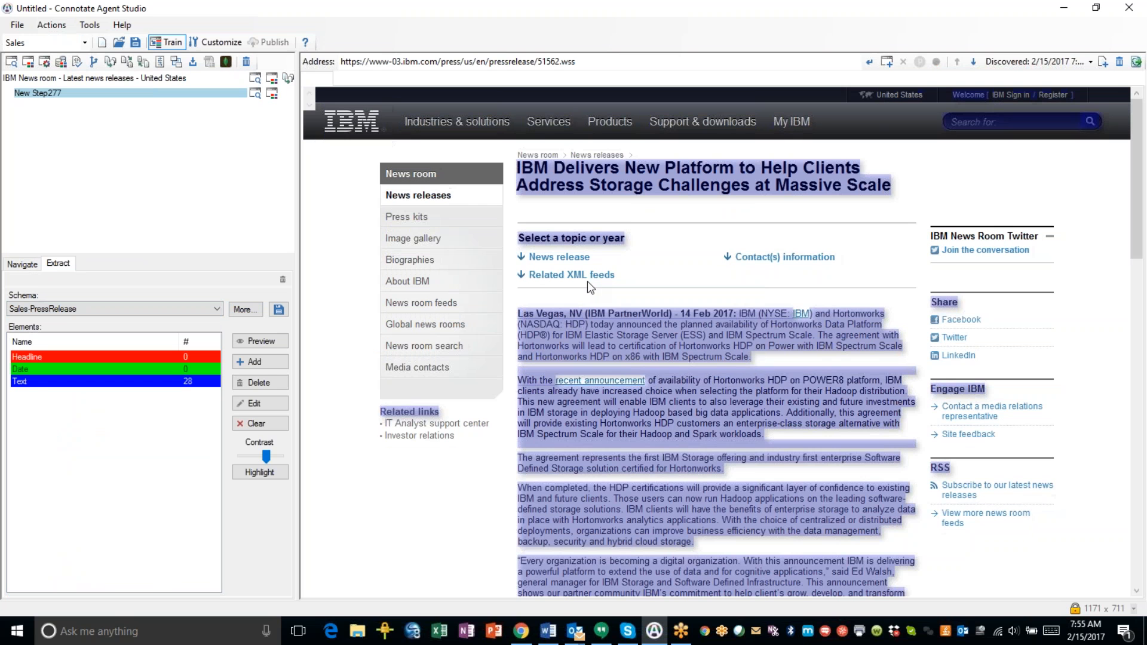
right_click(593, 378)
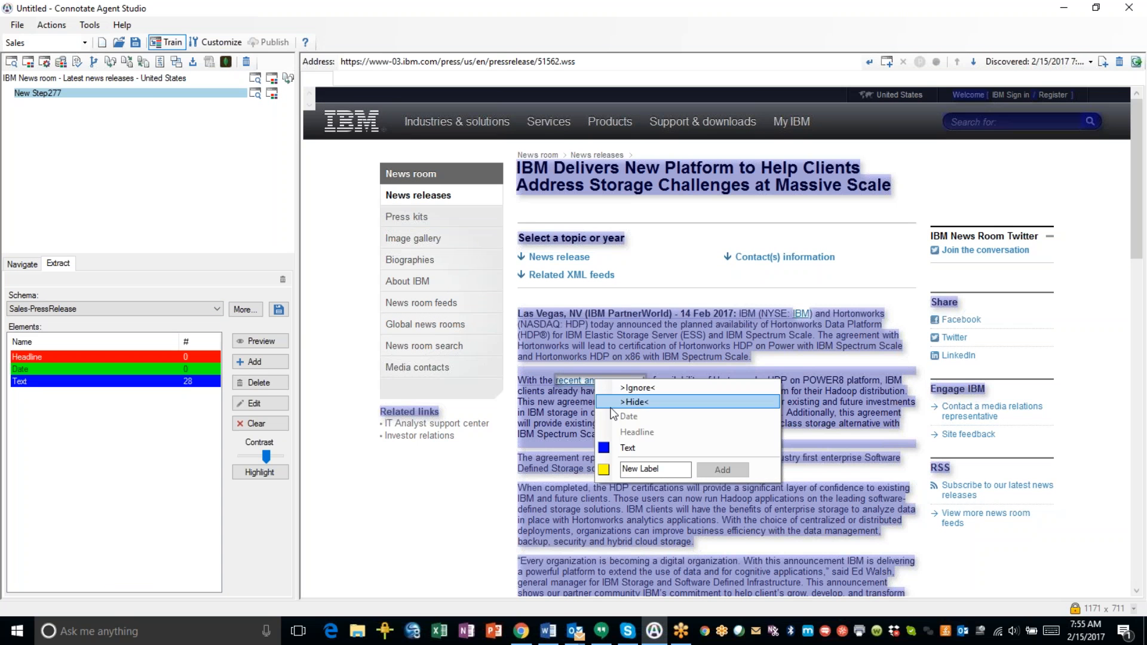
left_click(619, 446)
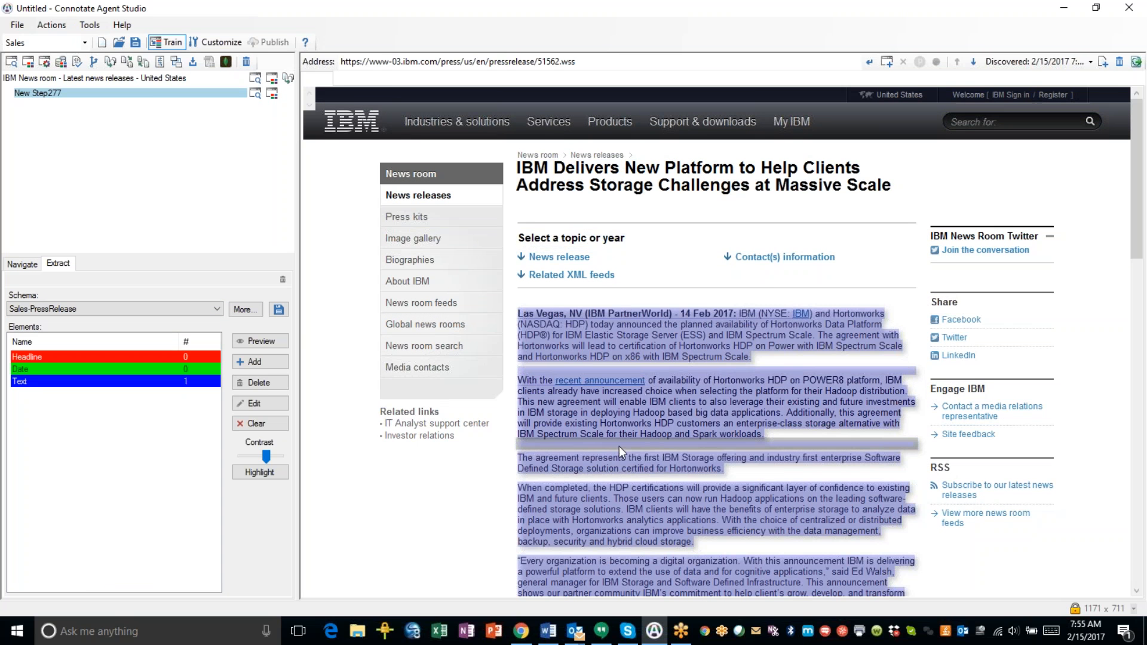
right_click(810, 446)
left_click(818, 452)
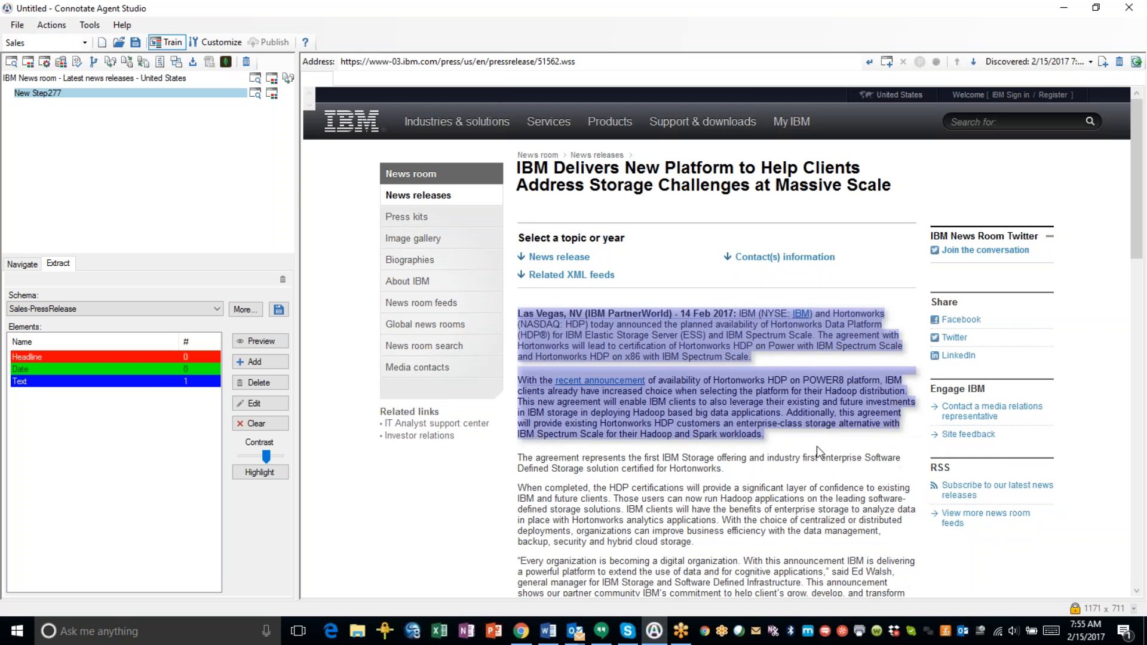
right_click(639, 472)
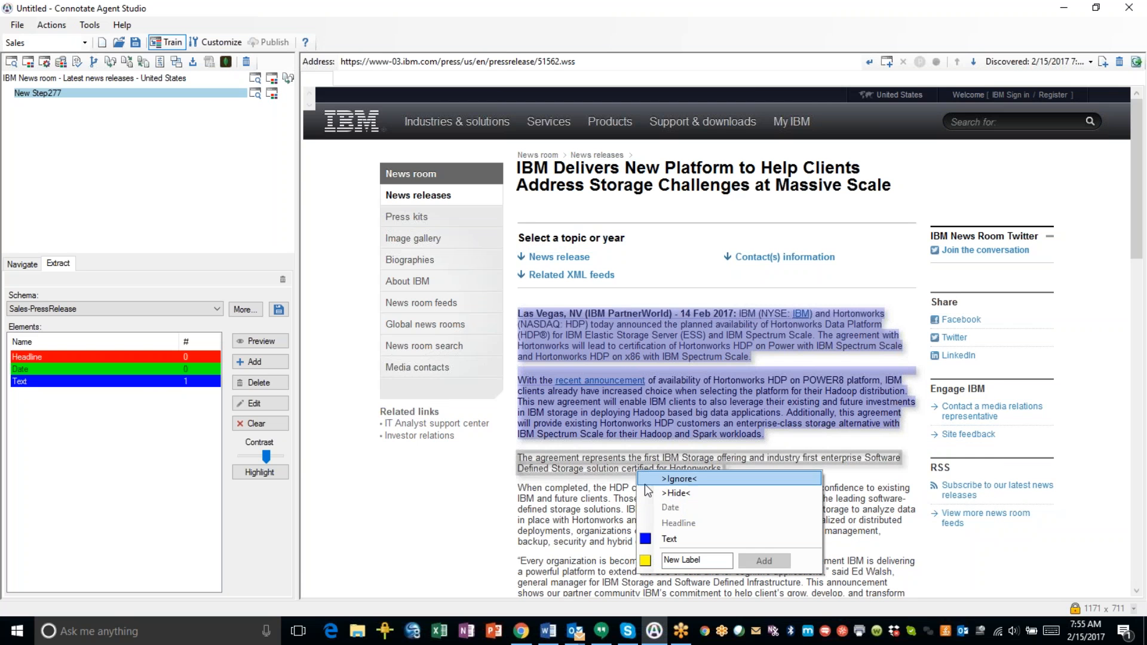
left_click(654, 539)
scroll(651, 529, "down", 4)
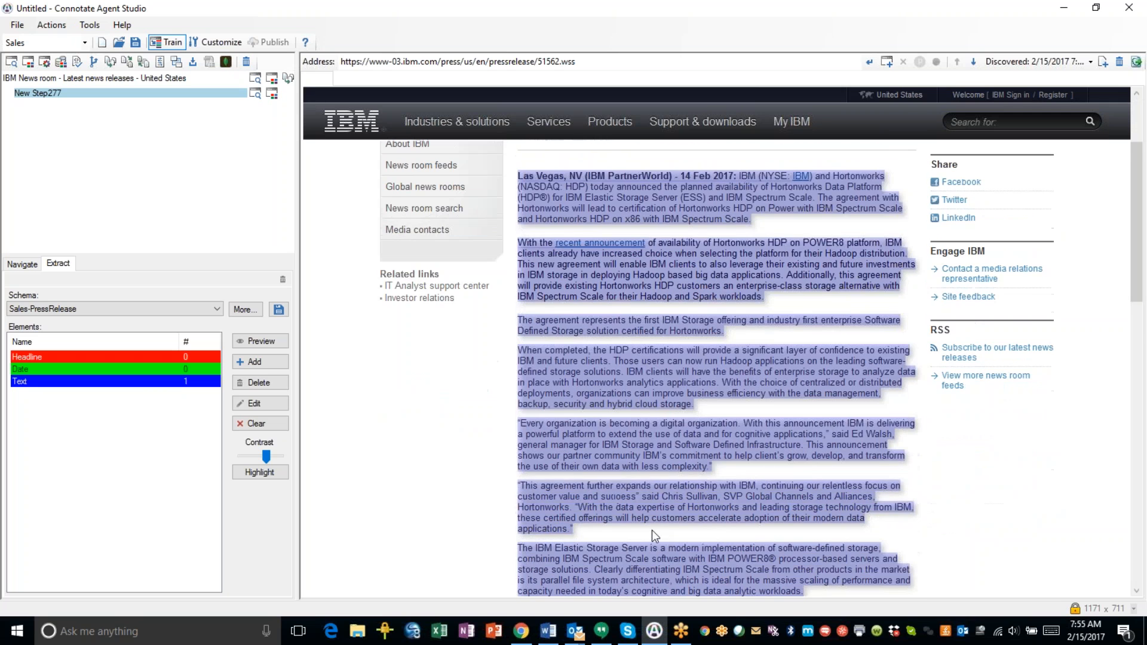
scroll(667, 490, "down", 3)
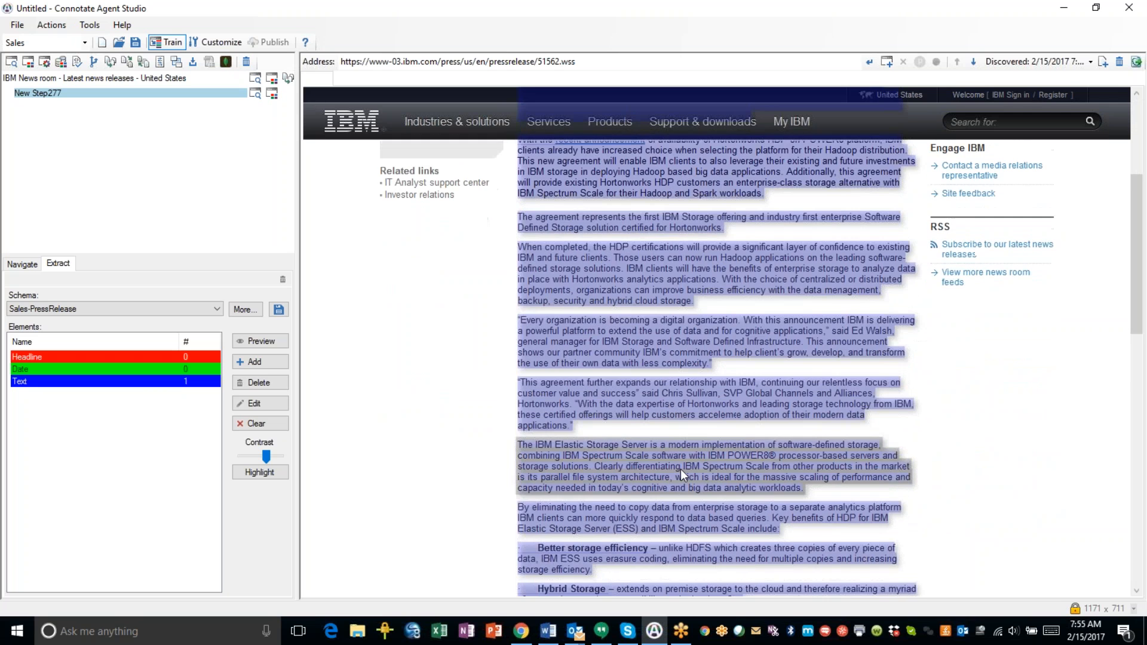
scroll(679, 468, "down", 7)
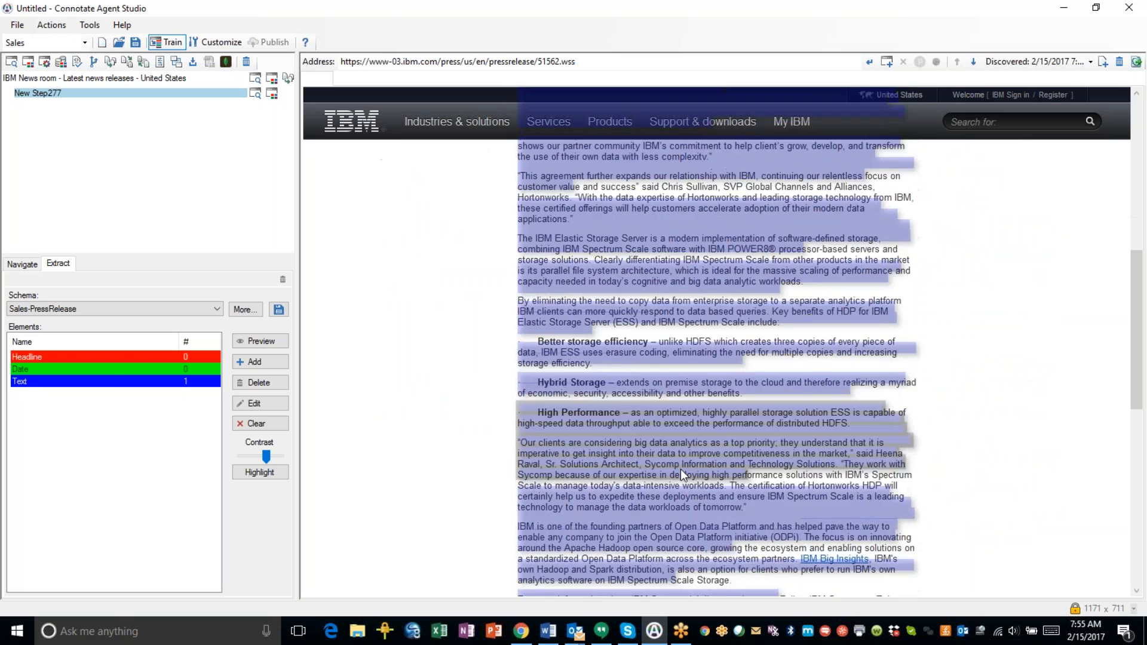
scroll(711, 459, "down", 9)
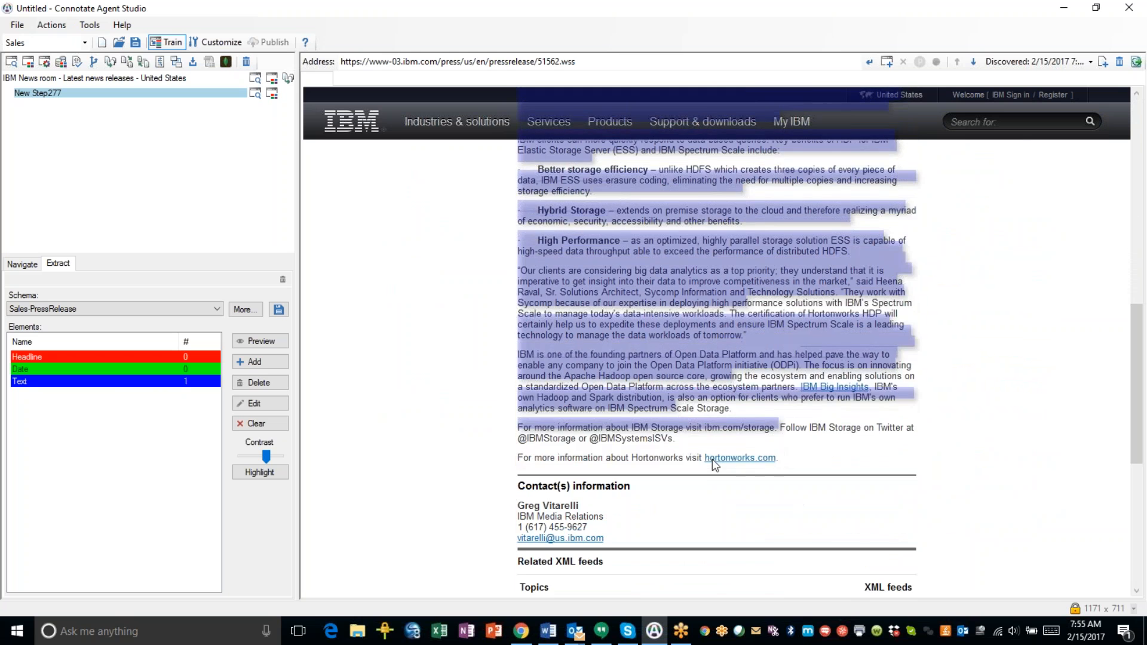
scroll(718, 478, "up", 6)
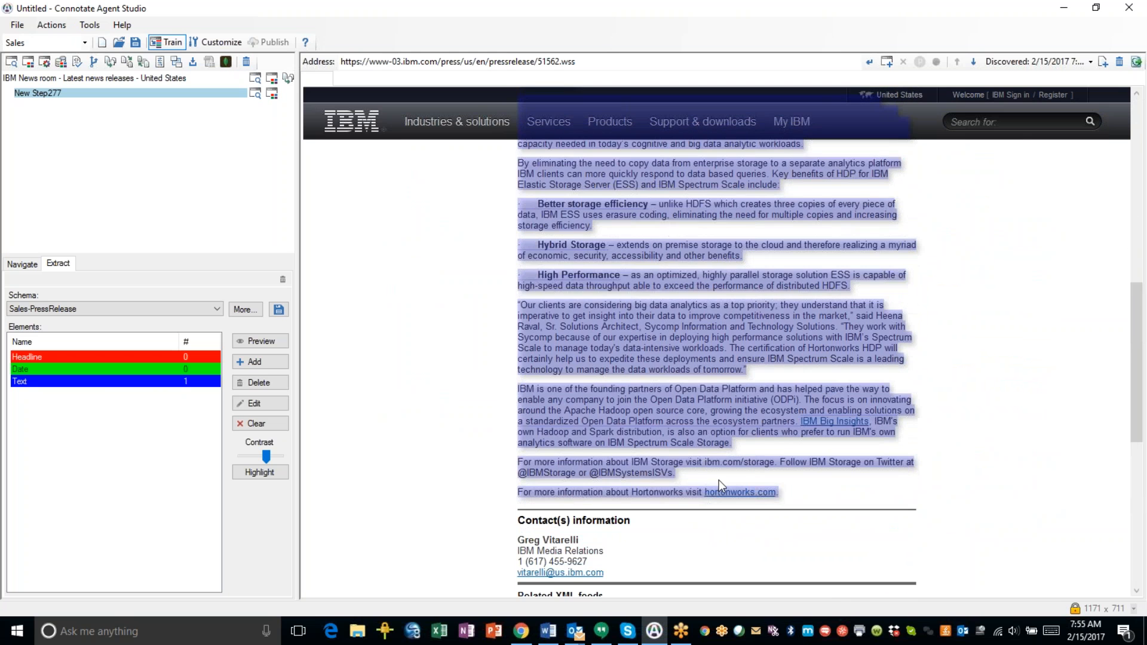
scroll(718, 479, "up", 12)
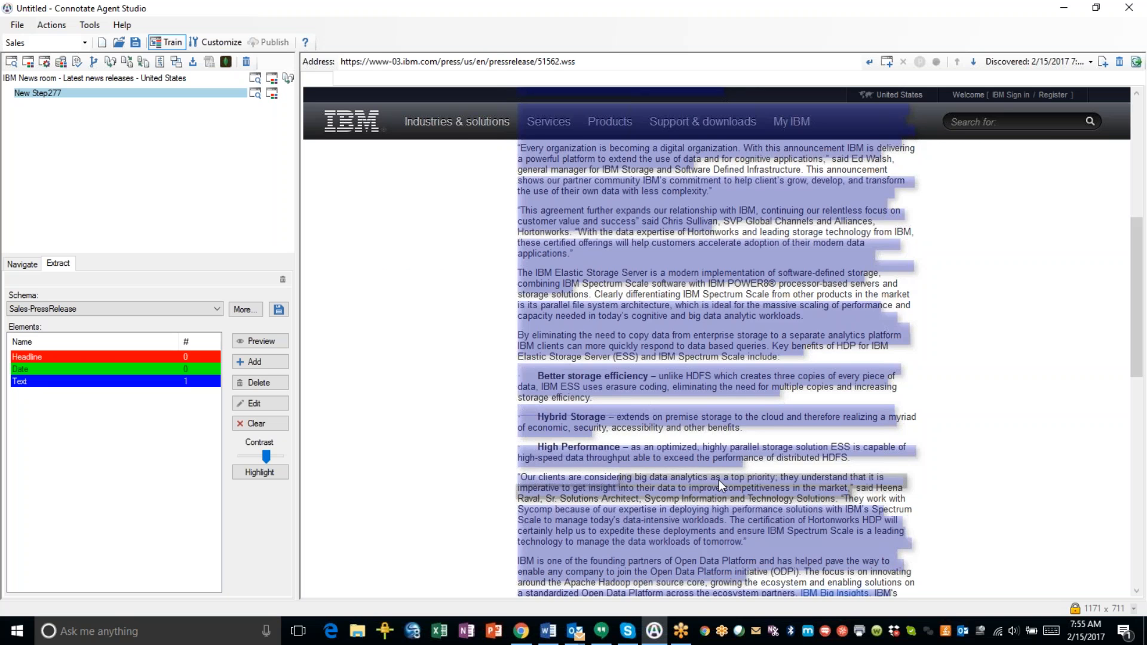
scroll(719, 479, "up", 5)
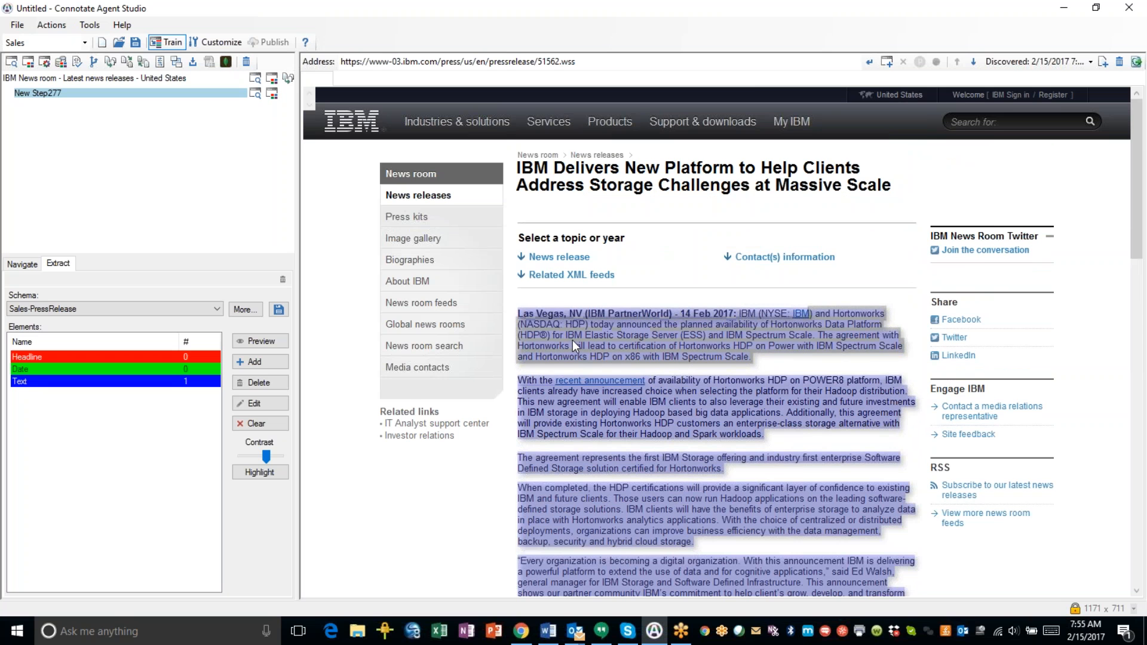
scroll(556, 318, "down", 8)
scroll(570, 388, "down", 11)
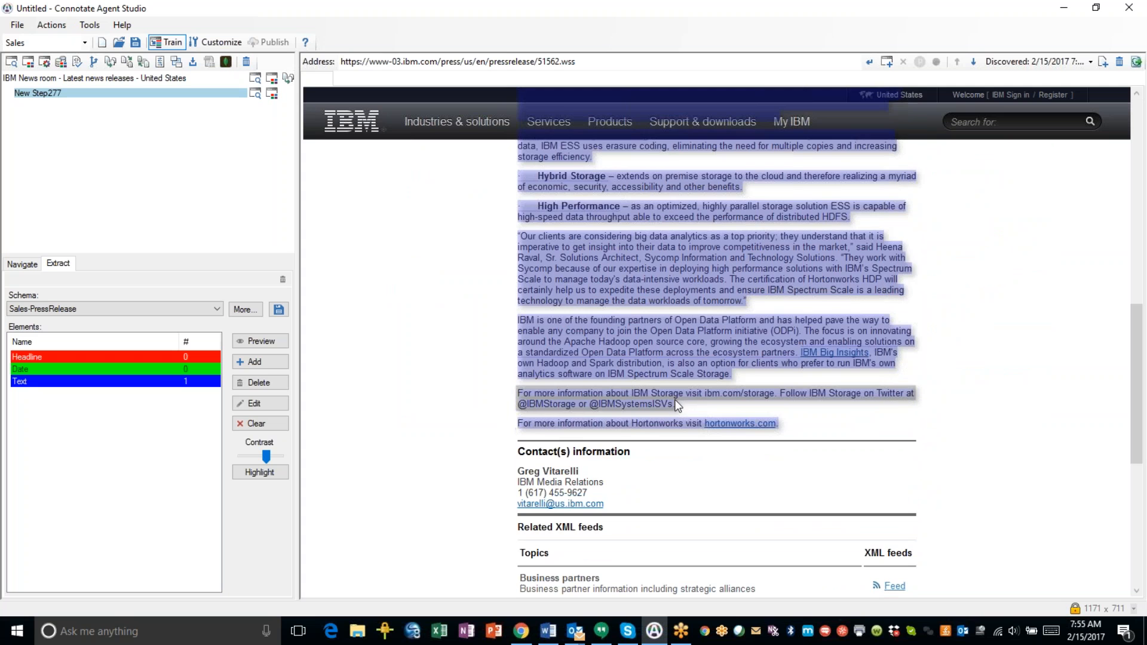
scroll(676, 399, "up", 4)
scroll(676, 399, "up", 15)
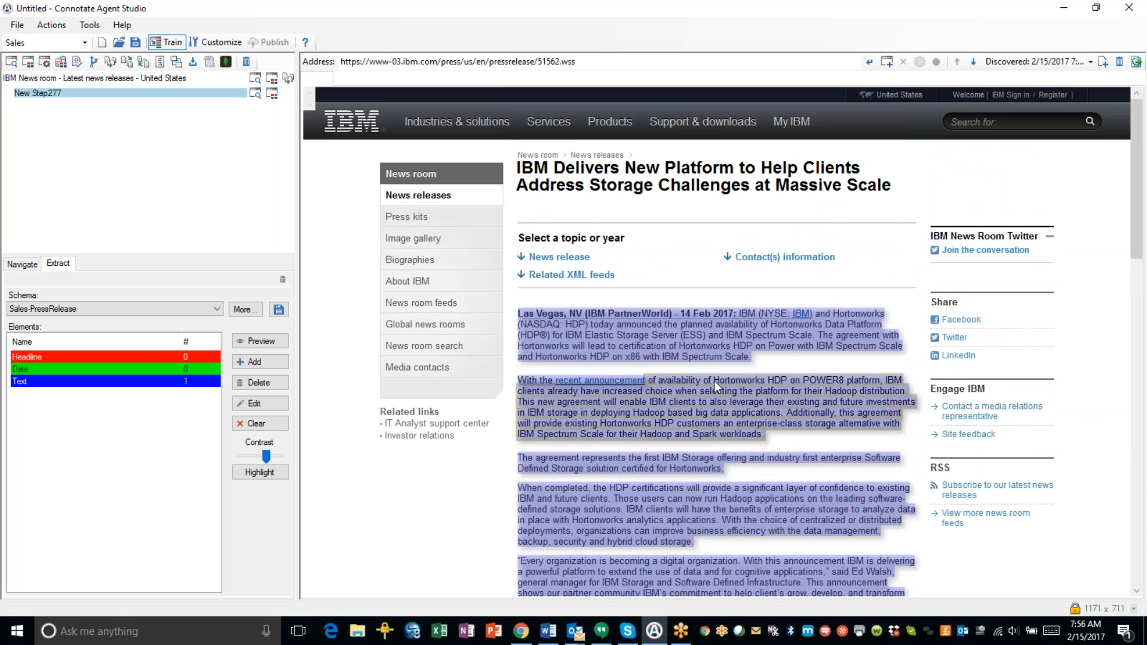
Browse the discovered press release samples and load the IBM VMware hybrid cloud release.
left_click(1026, 63)
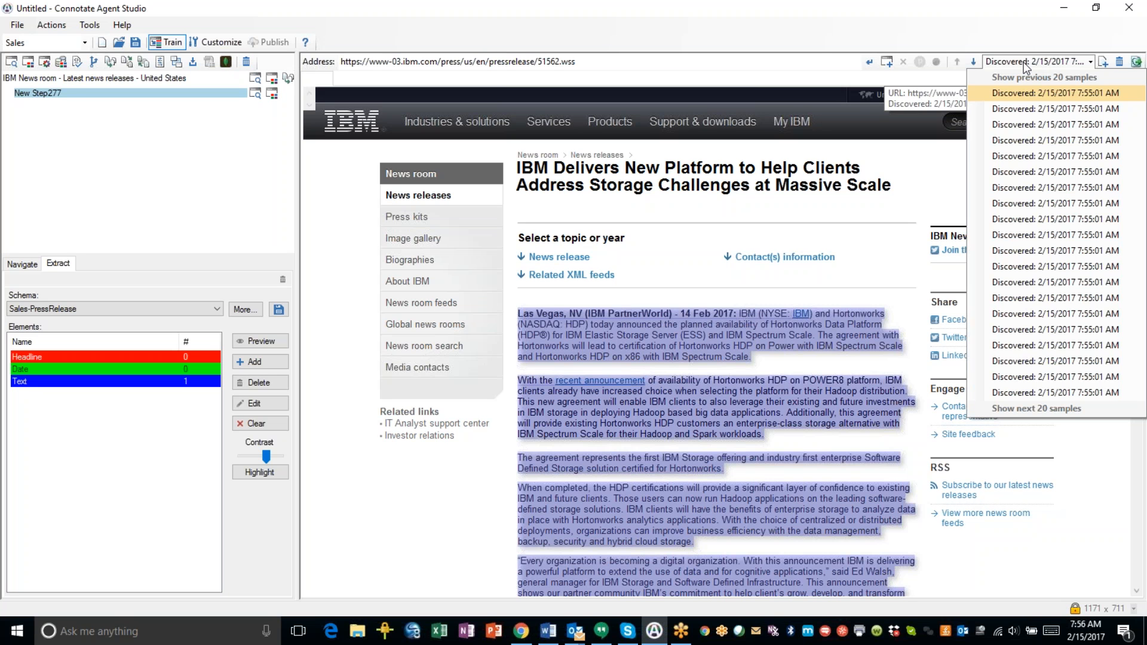
left_click(1009, 124)
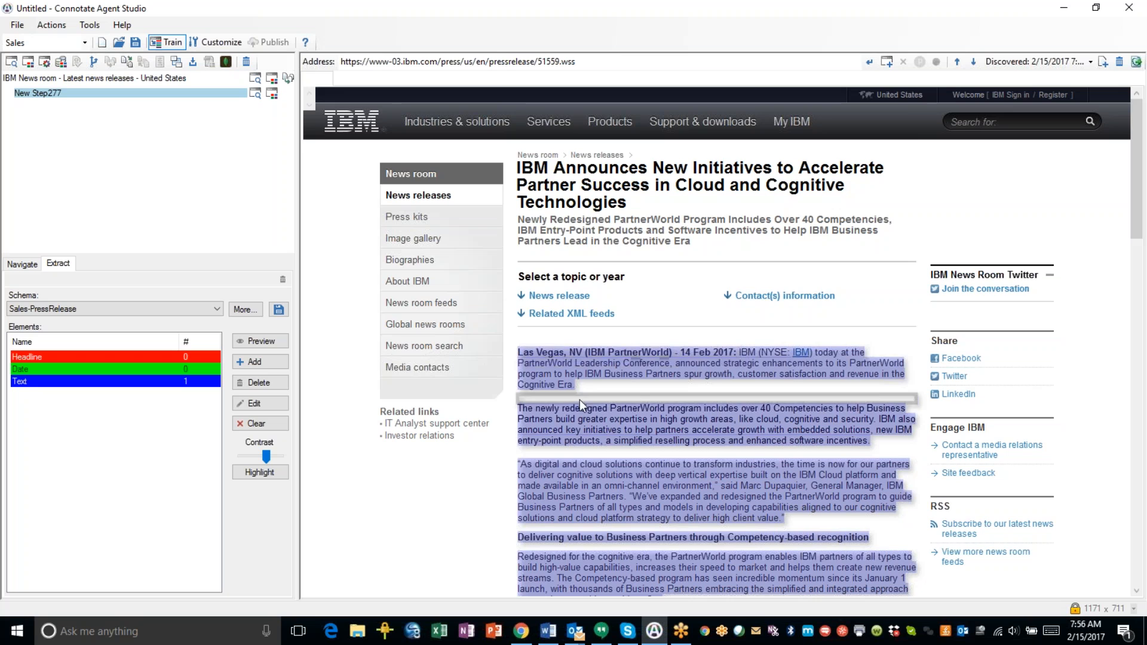
scroll(705, 402, "down", 8)
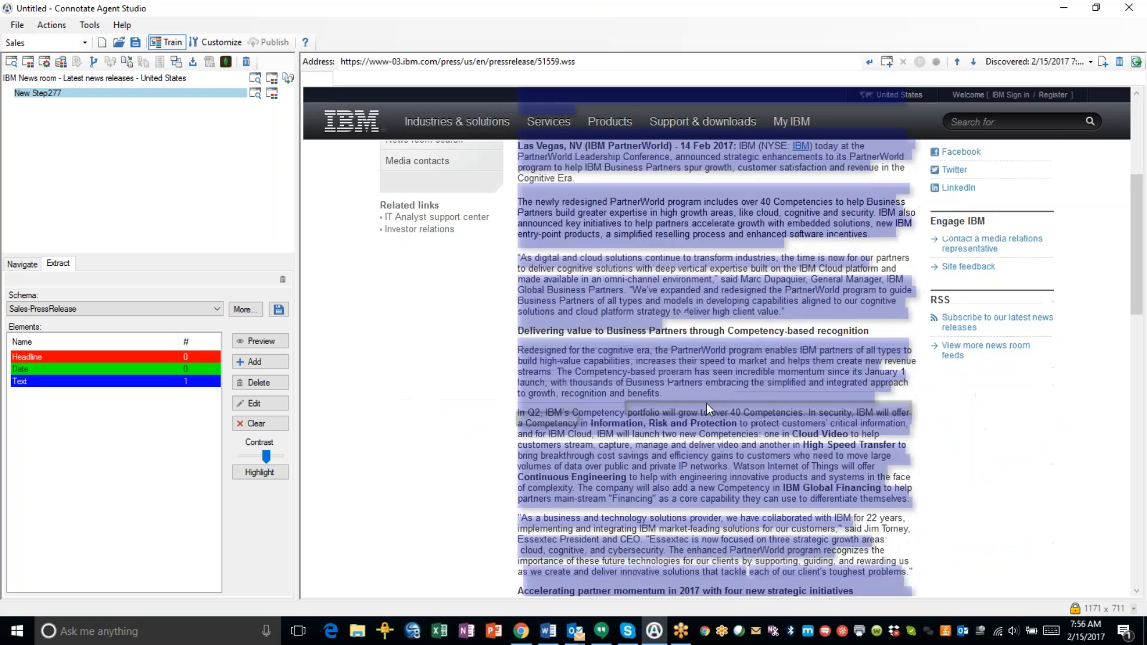
scroll(706, 403, "down", 6)
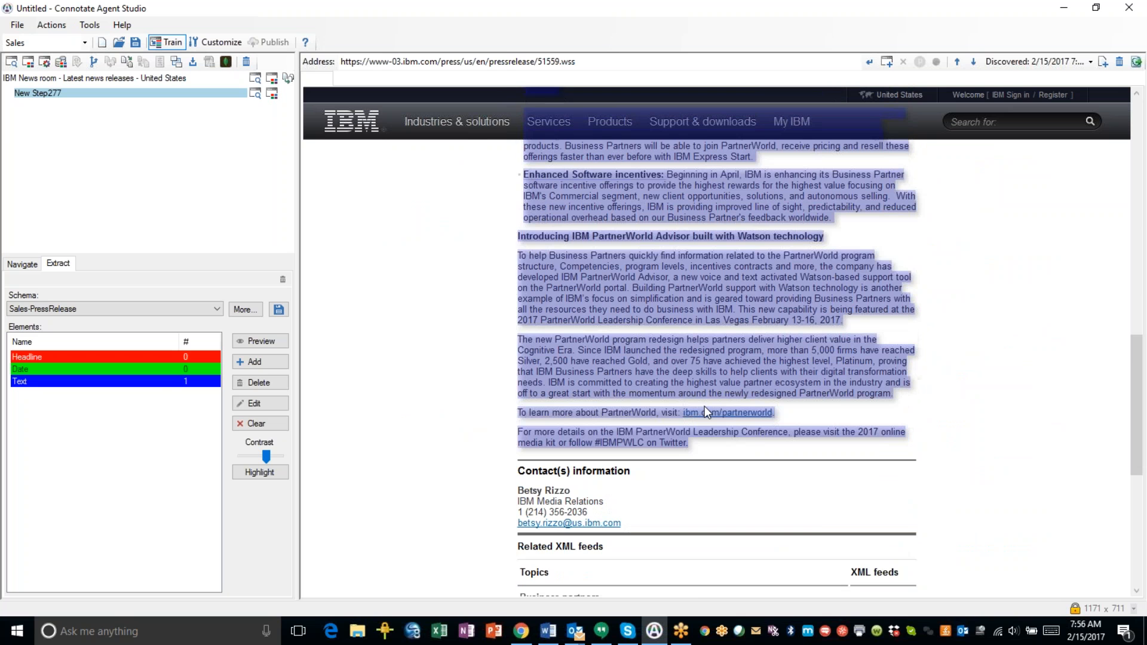
scroll(704, 410, "down", 5)
scroll(717, 368, "up", 9)
scroll(716, 367, "up", 8)
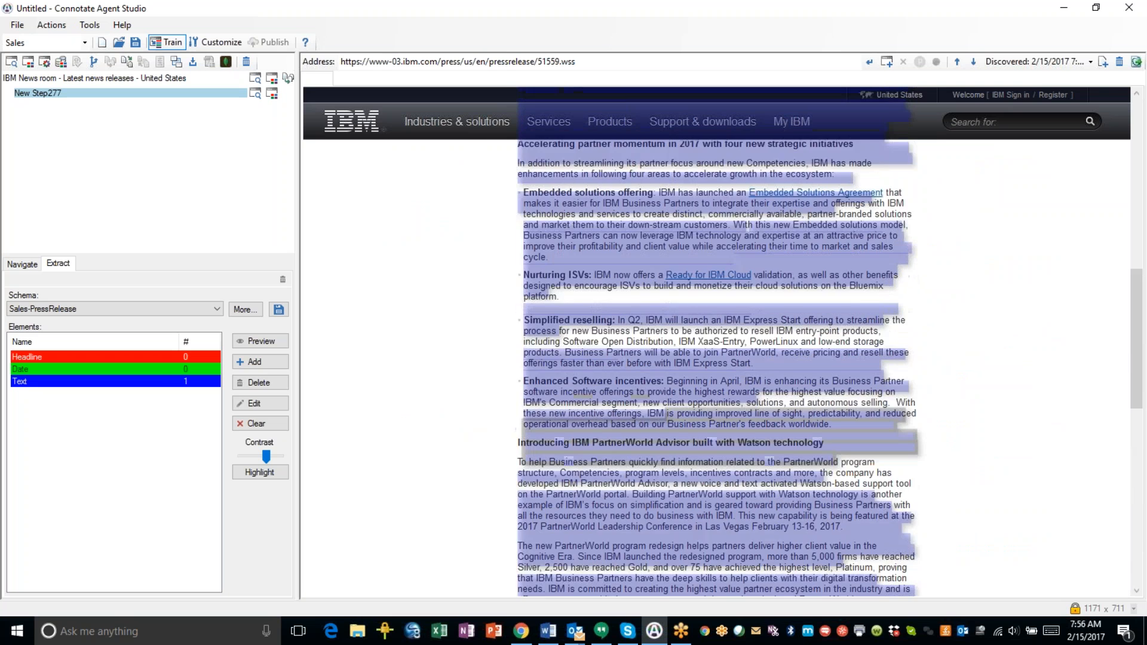
scroll(717, 367, "up", 4)
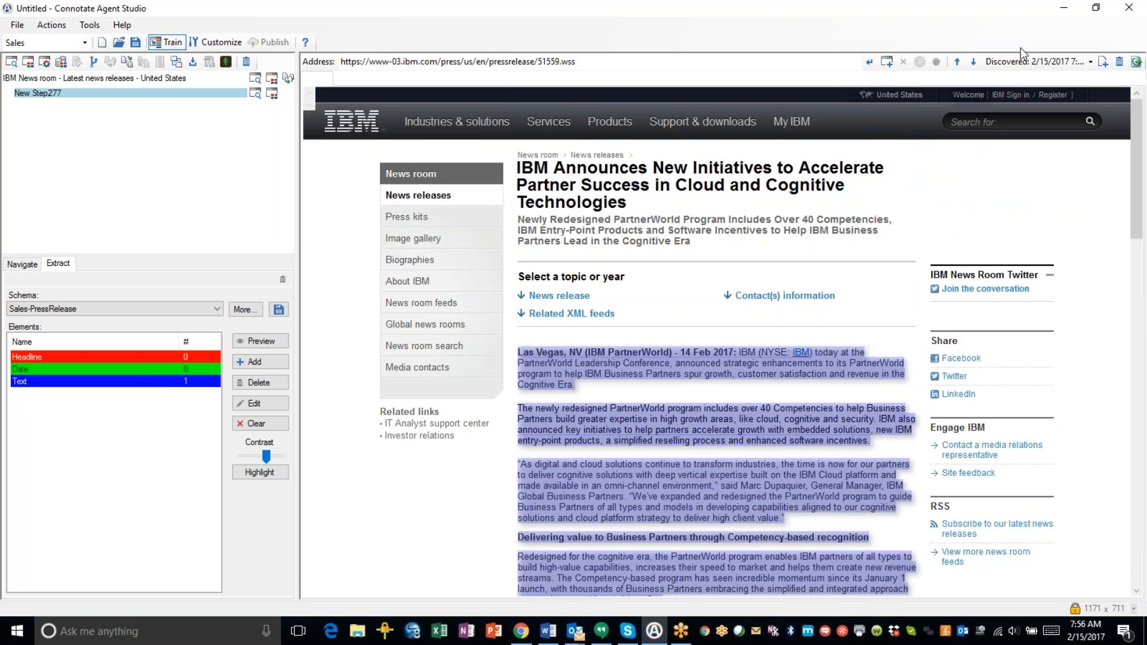
left_click(1014, 63)
left_click(1005, 143)
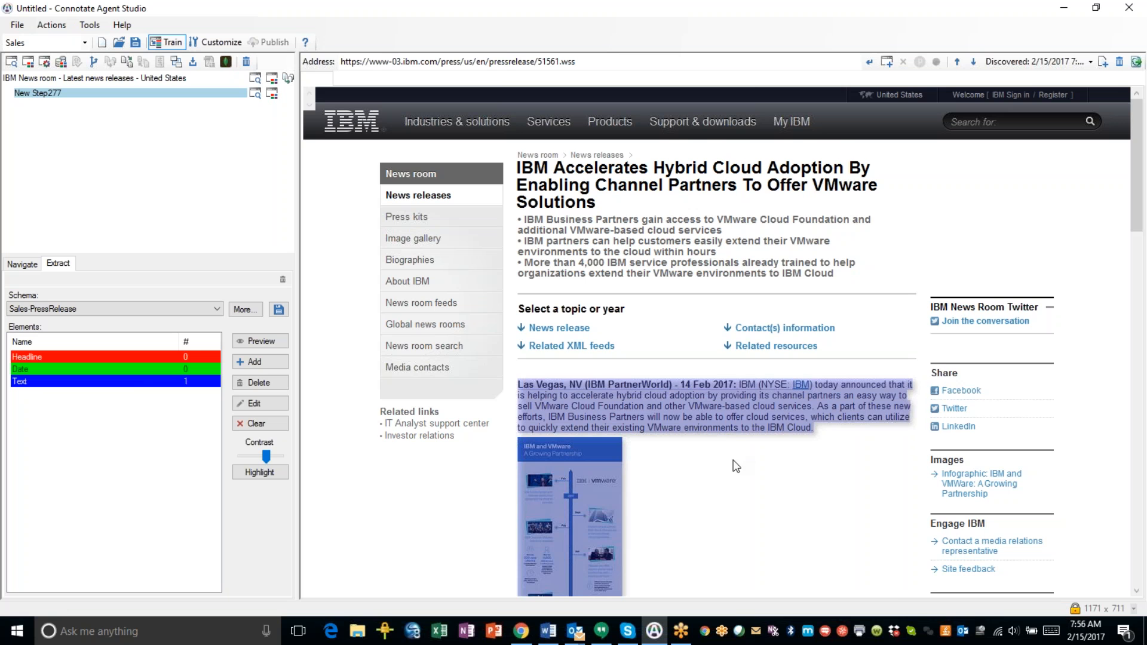
scroll(745, 455, "down", 3)
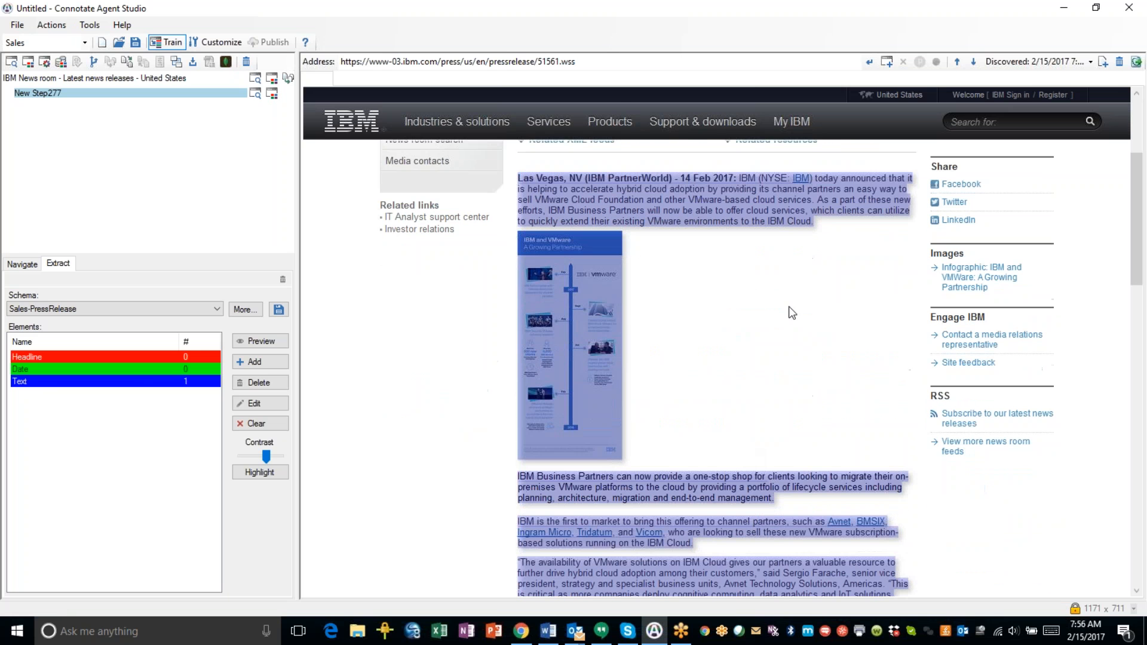
scroll(709, 383, "down", 3)
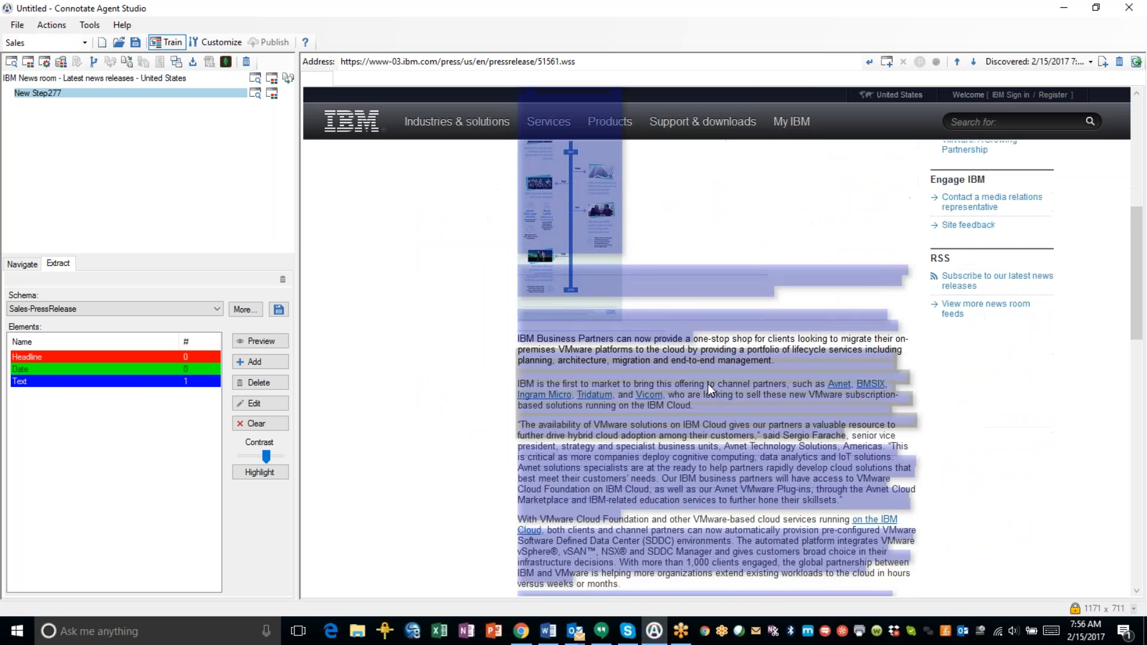
scroll(707, 383, "down", 6)
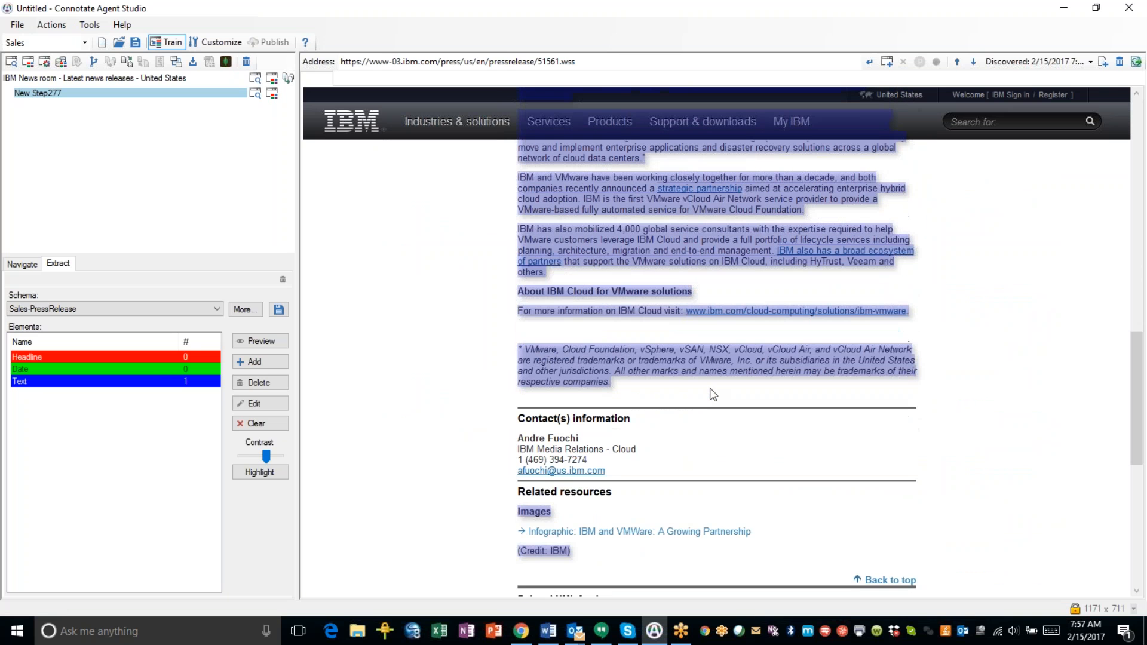
Ignore the Images caption and label the whole article body, dateline to trademark notice, as Text.
right_click(542, 512)
left_click(561, 519)
right_click(601, 257)
left_click(627, 332)
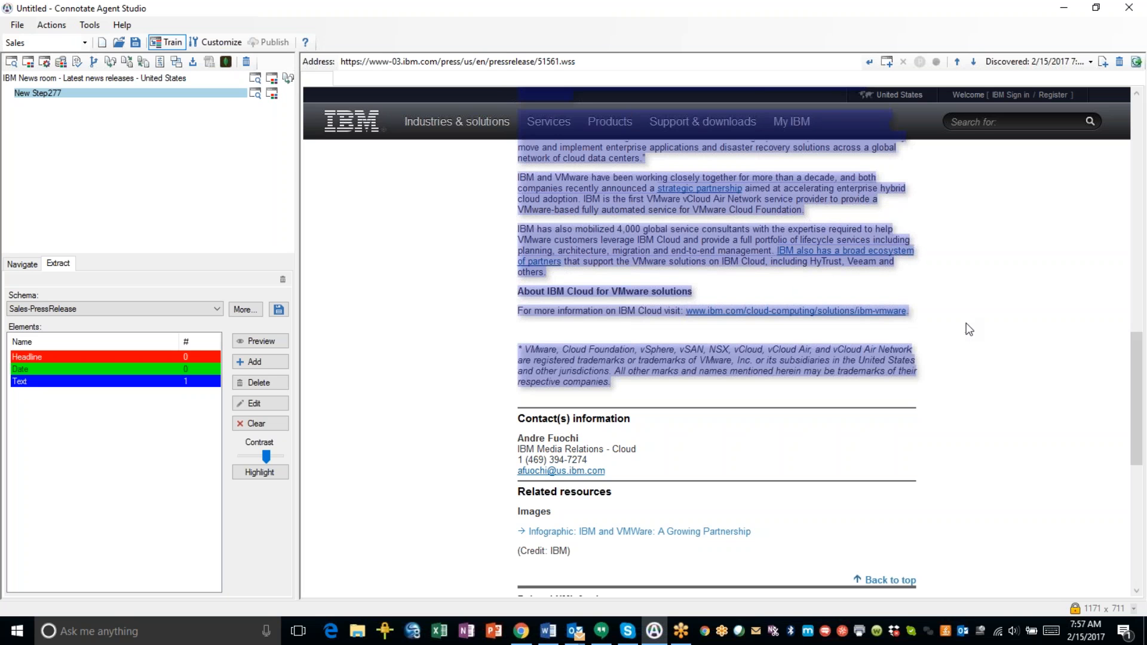
scroll(967, 328, "up", 4)
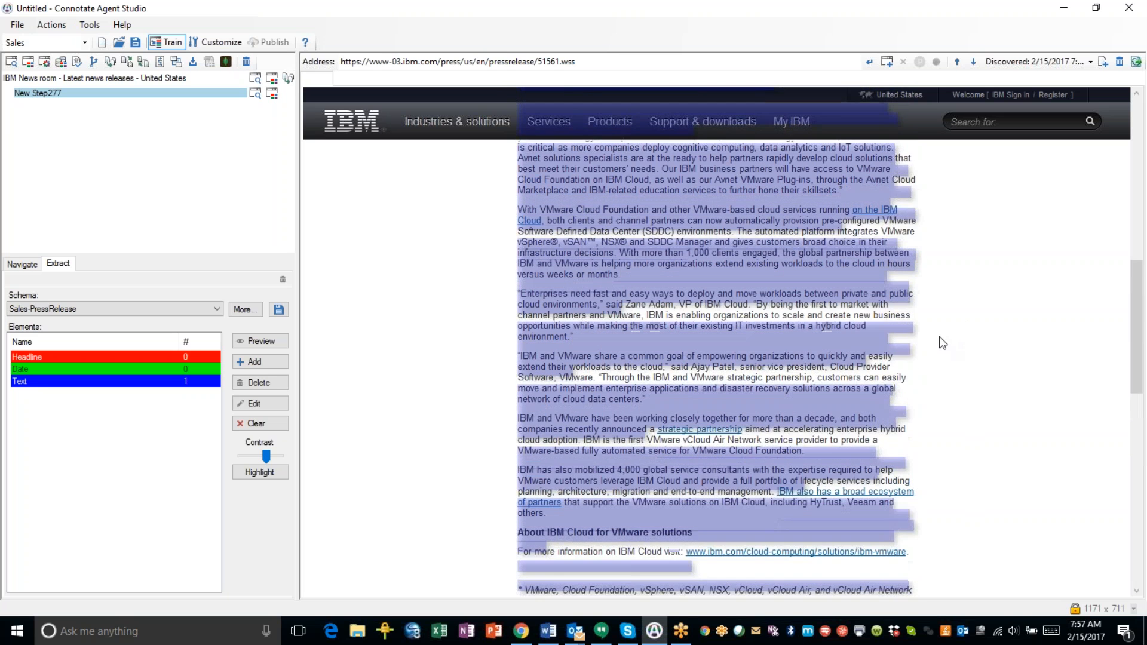
scroll(939, 336, "up", 7)
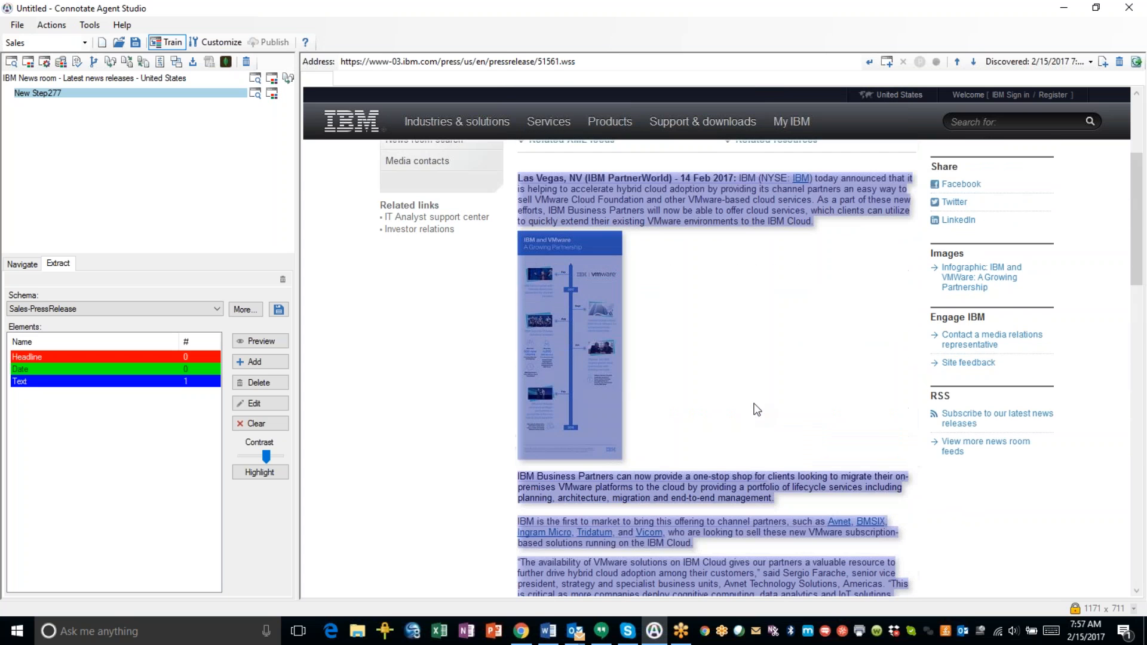
scroll(755, 407, "up", 4)
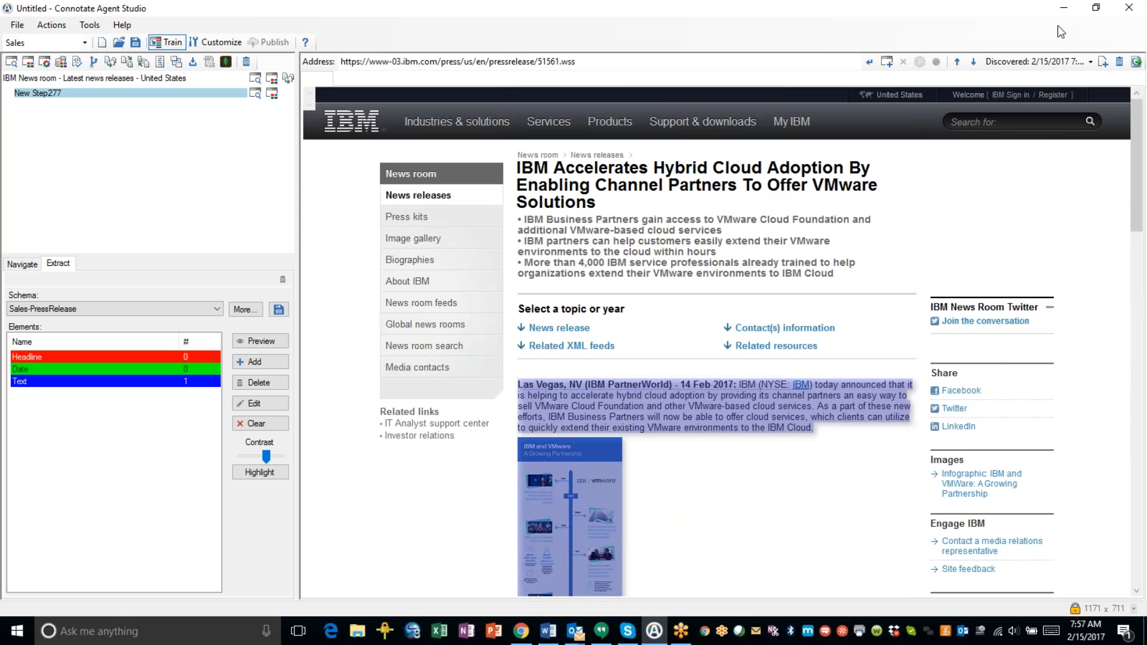
Load the IBM–ServiceNow partnership release sample and check its body is captured as one Text element.
left_click(1049, 59)
left_click(1025, 109)
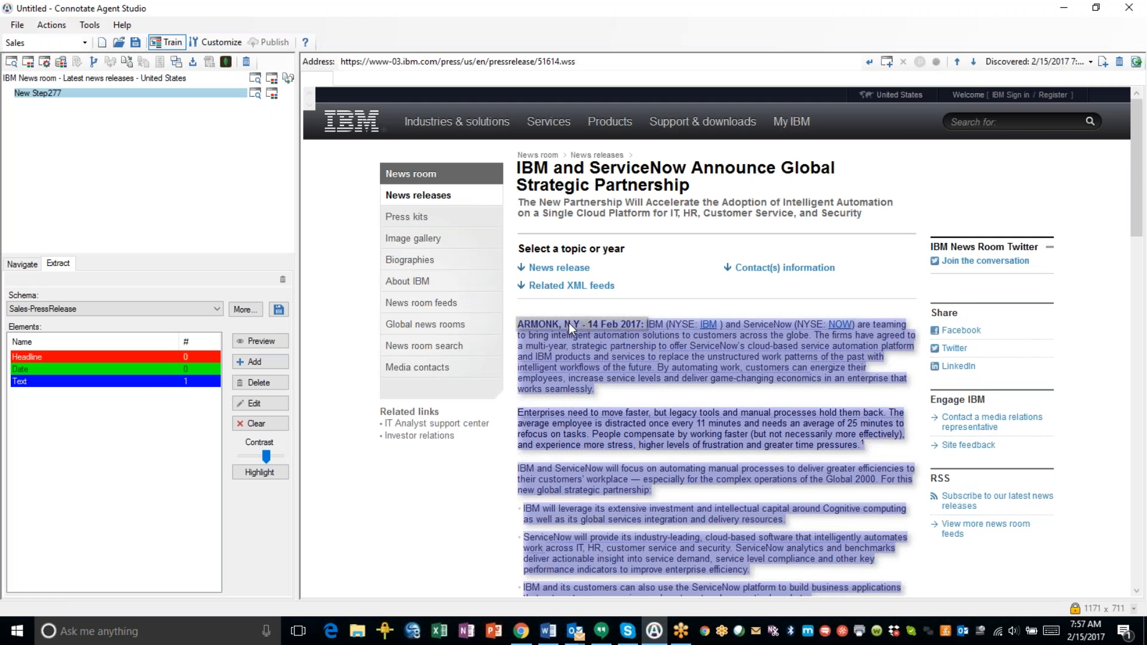
scroll(651, 351, "down", 6)
scroll(651, 351, "down", 5)
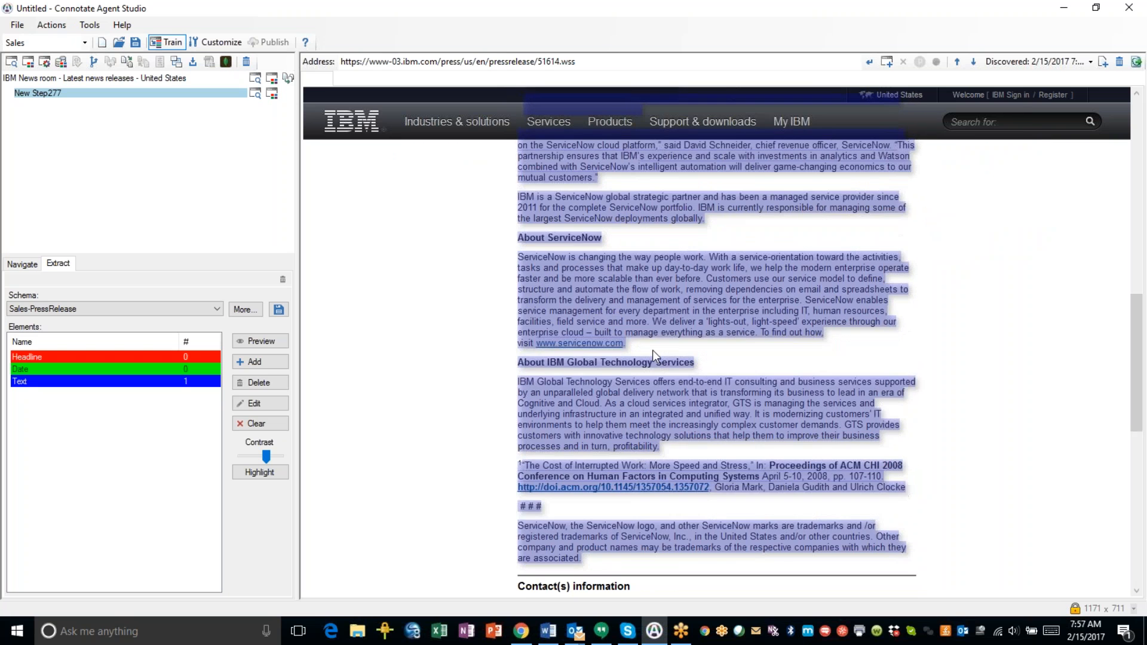
scroll(652, 350, "down", 5)
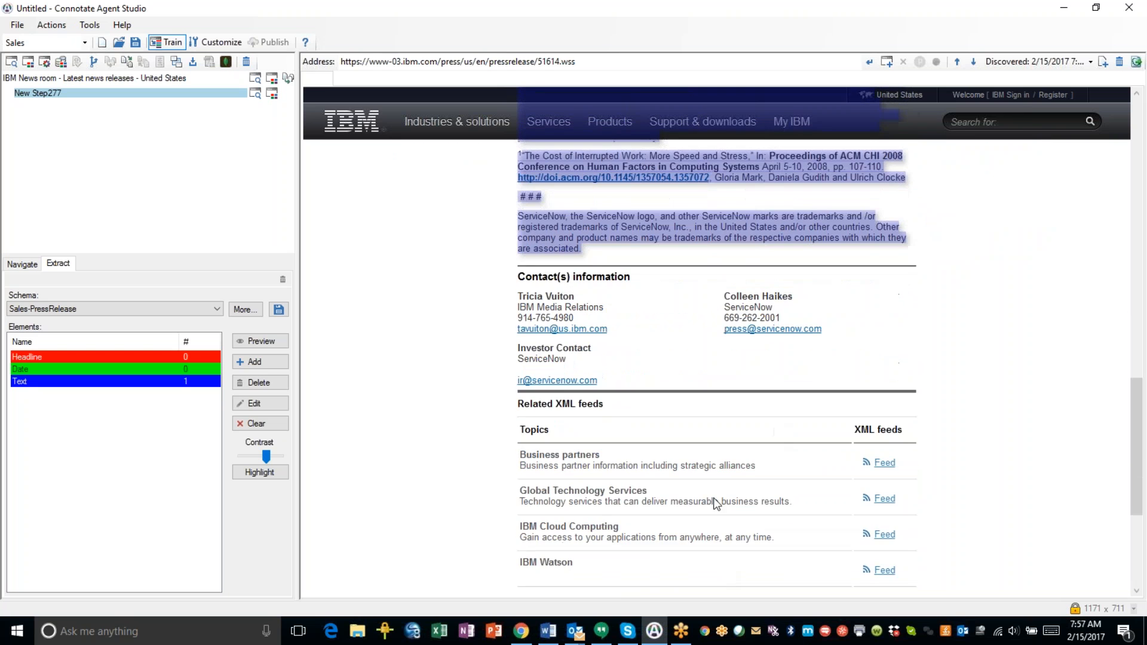
scroll(729, 240, "up", 7)
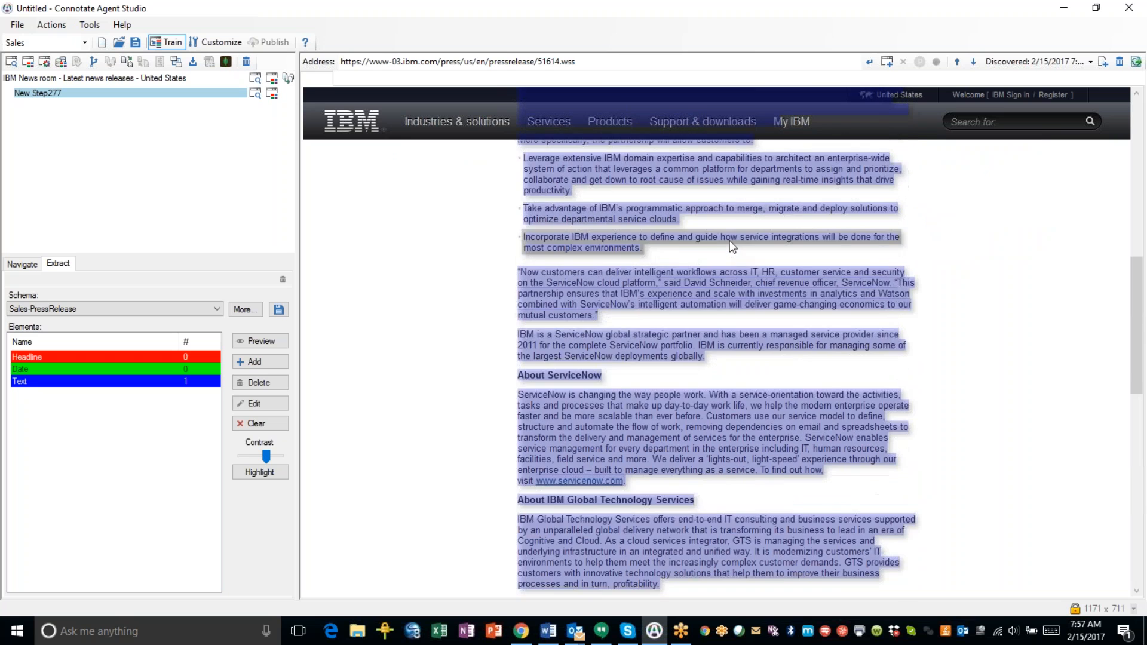
scroll(732, 245, "up", 9)
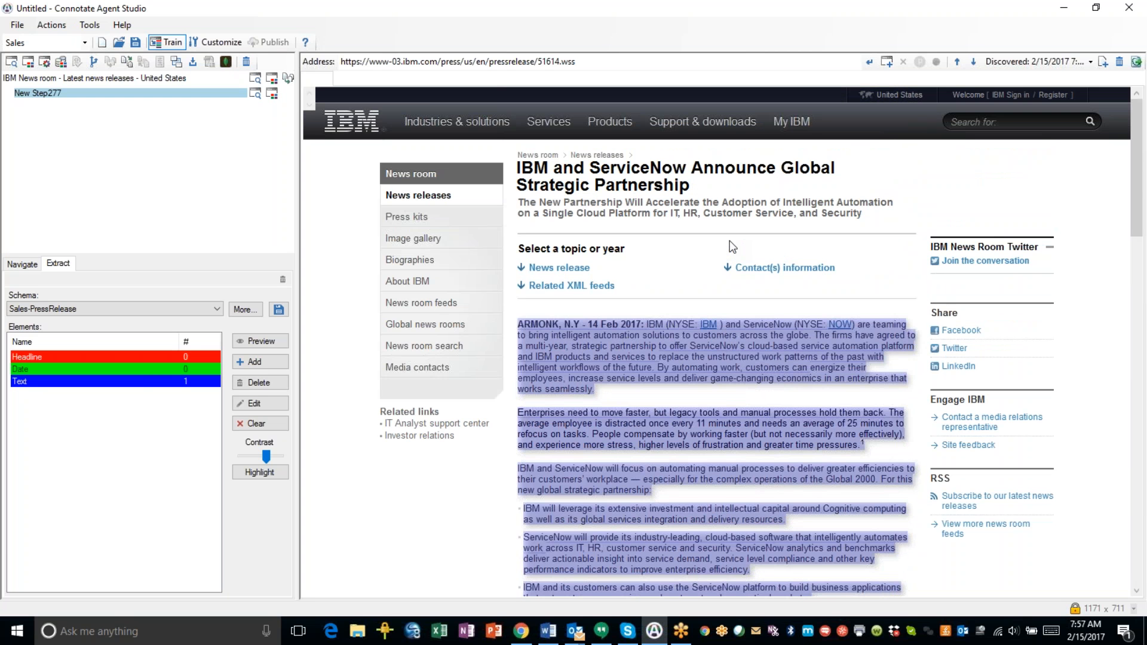
Save the agent with Save As under the file name 'ibm press releases'.
left_click(17, 25)
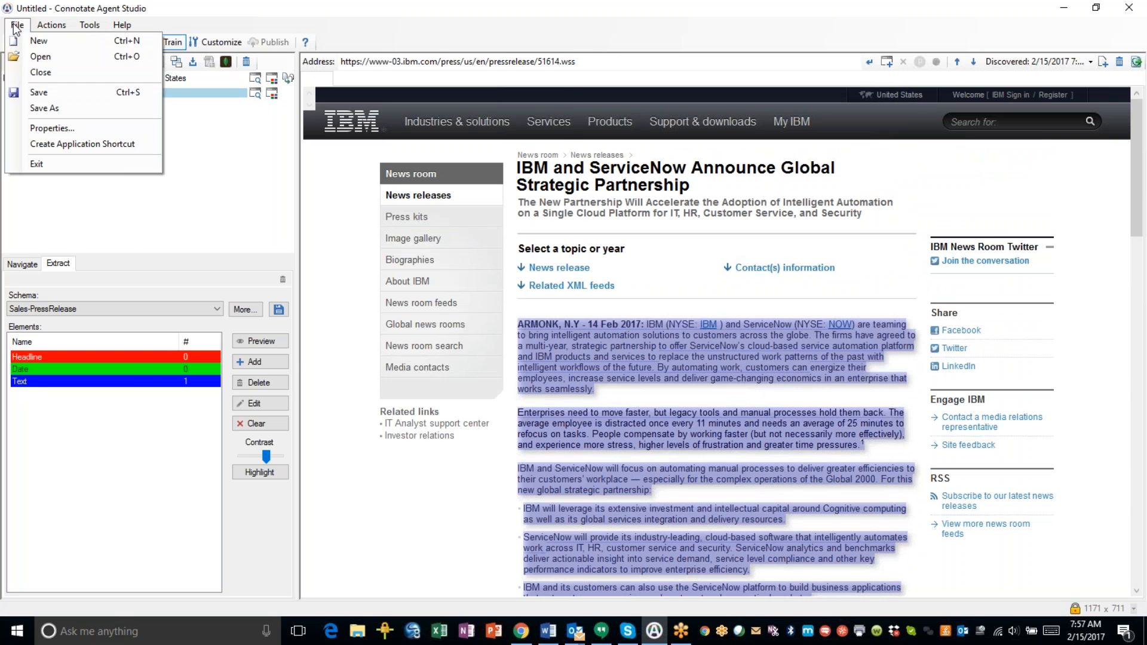
left_click(31, 108)
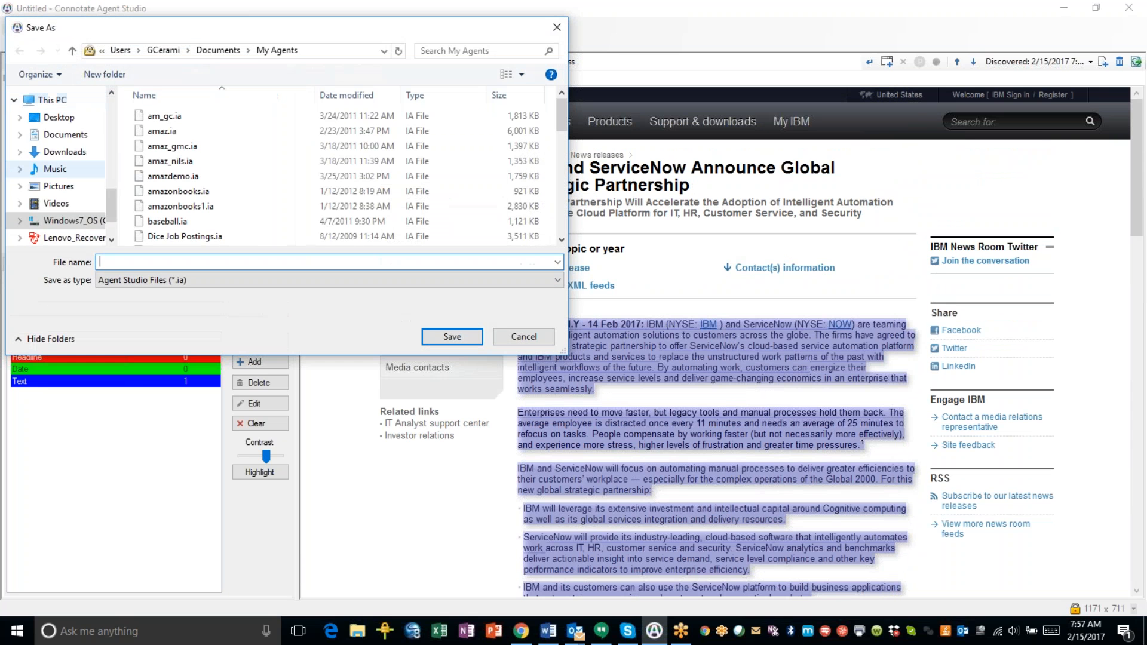
scroll(10, 173, "up", 5)
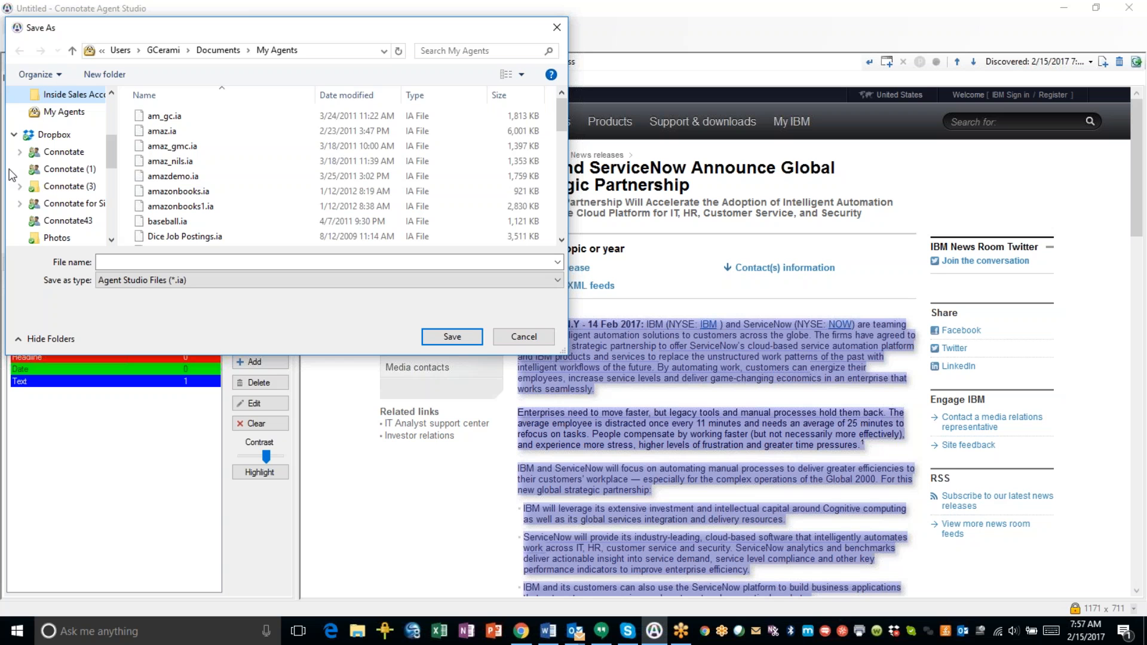
left_click(333, 263)
type("ibm ")
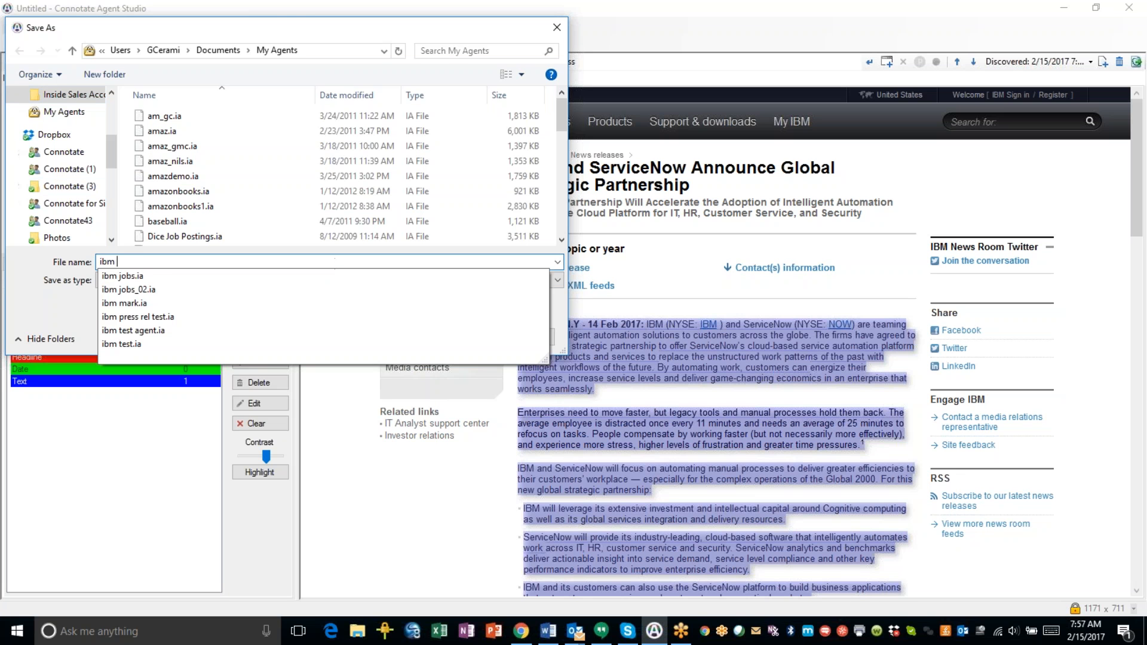
type("press releases")
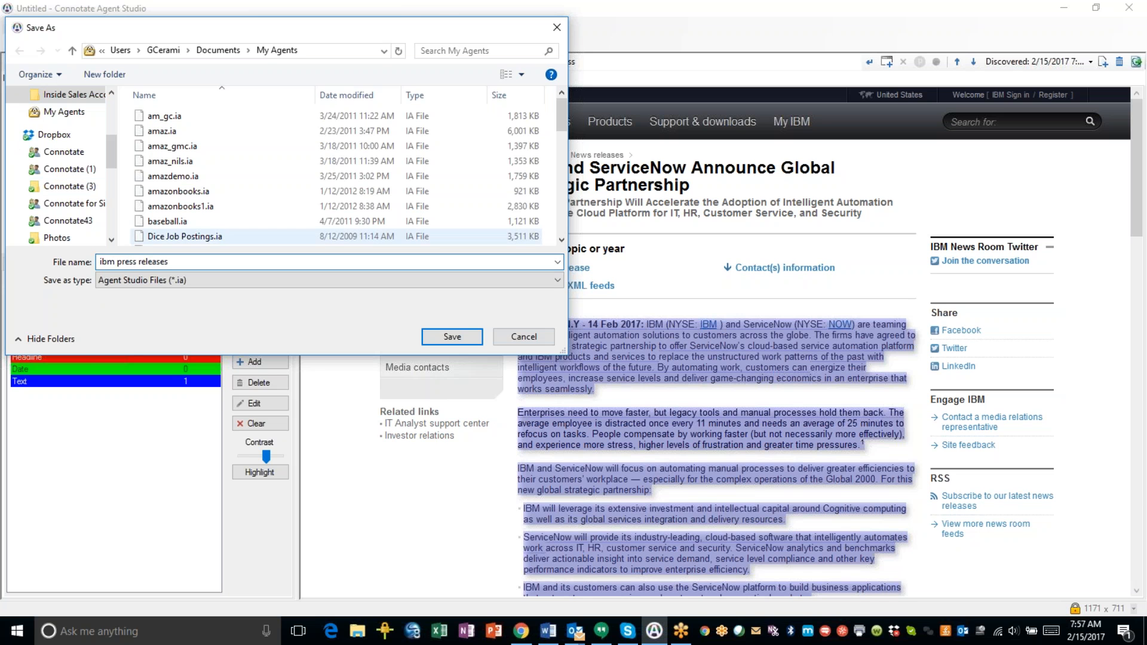
left_click(445, 337)
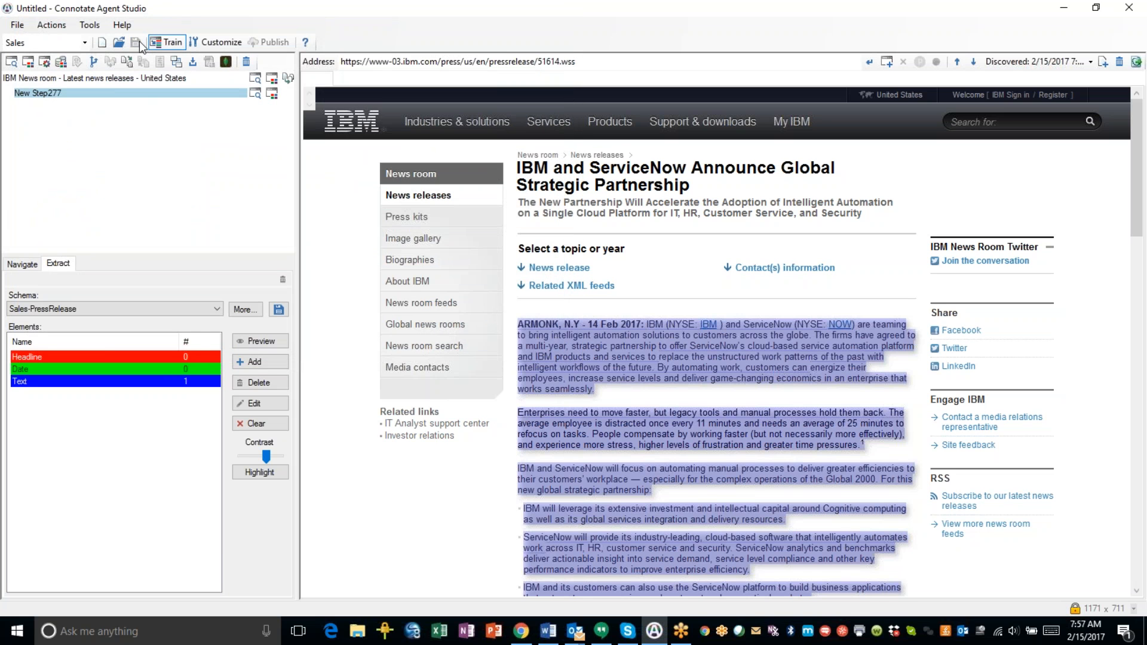
Run the agent from Tools and review the HTML output of Date, Headline and Text per release.
left_click(83, 29)
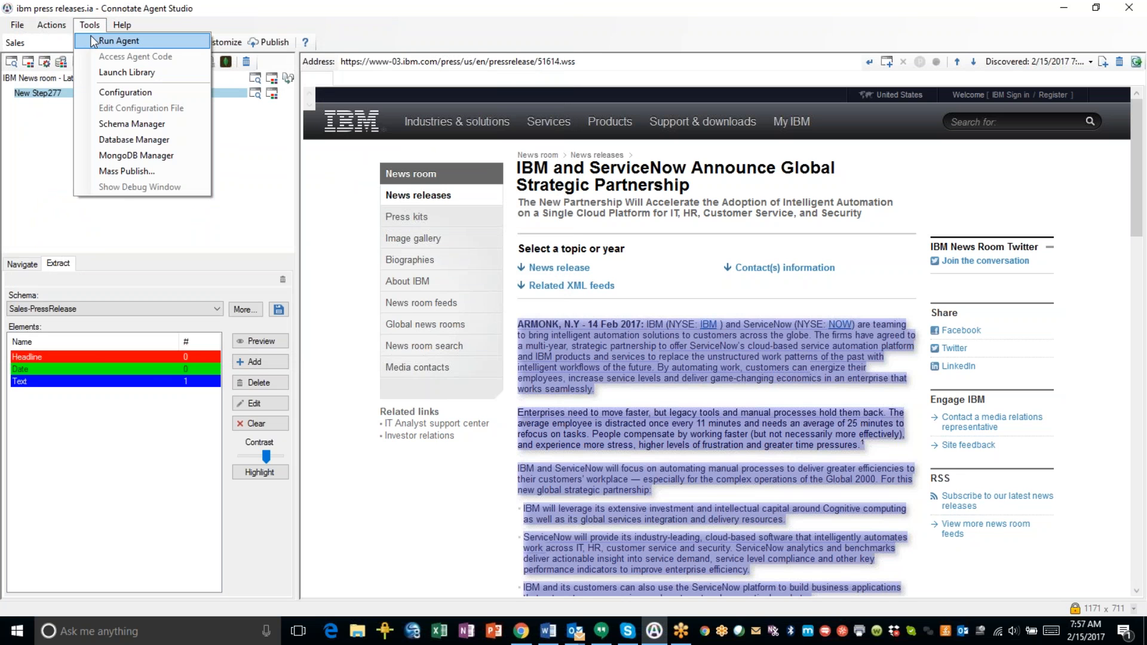
left_click(93, 41)
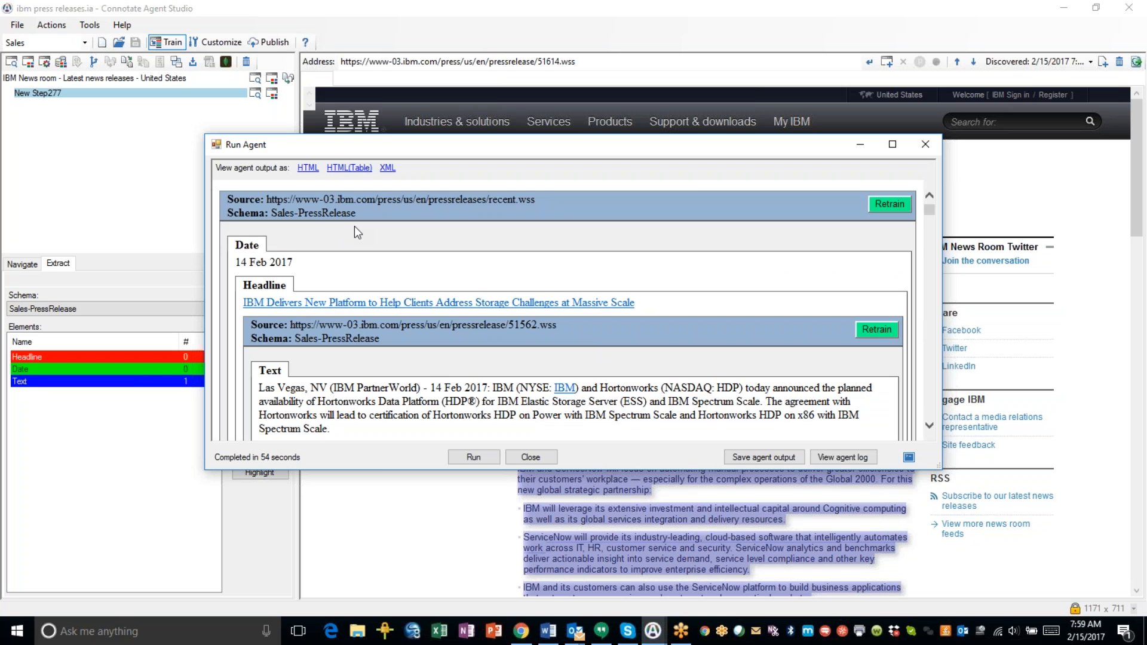
scroll(733, 263, "down", 10)
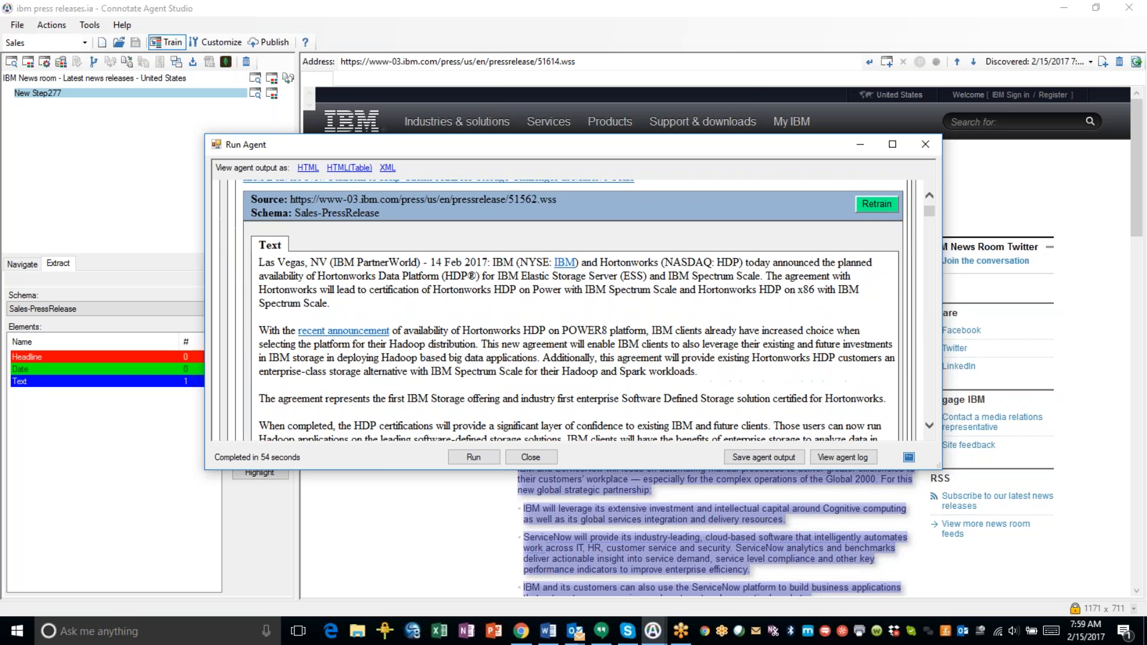
scroll(719, 276, "down", 10)
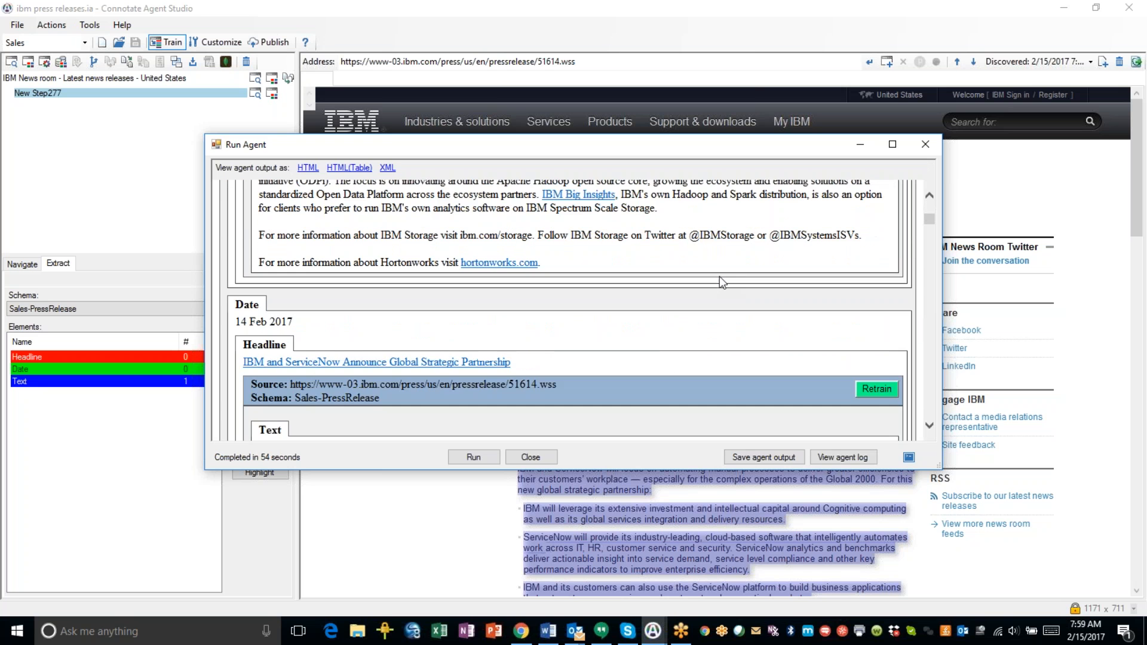
scroll(704, 323, "down", 15)
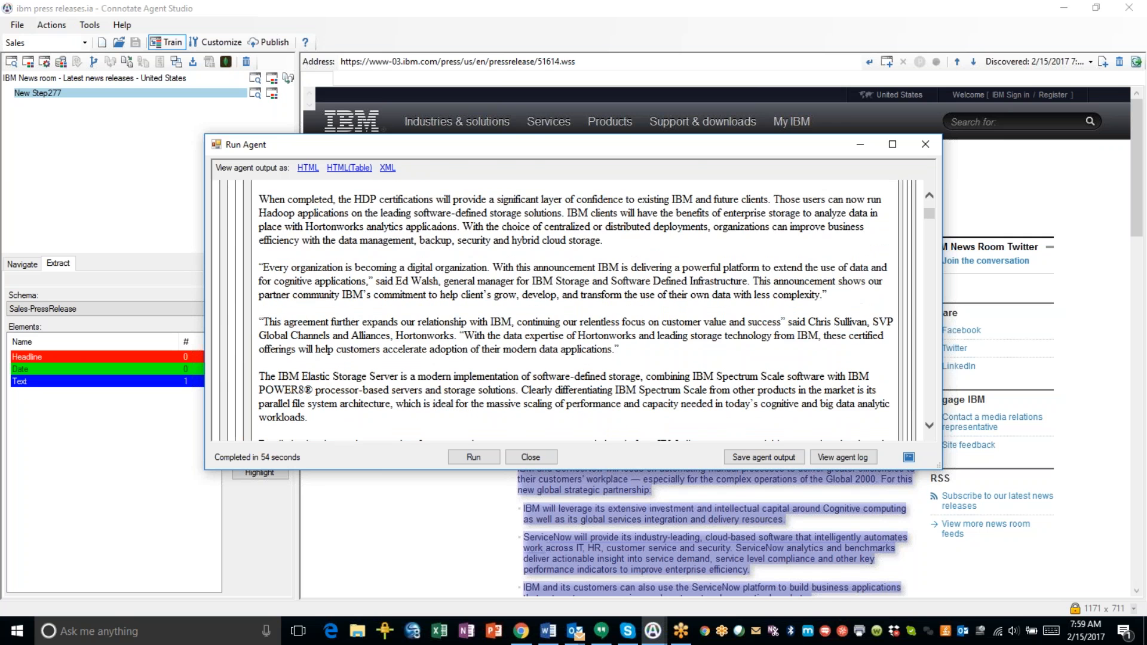
scroll(304, 354, "up", 2)
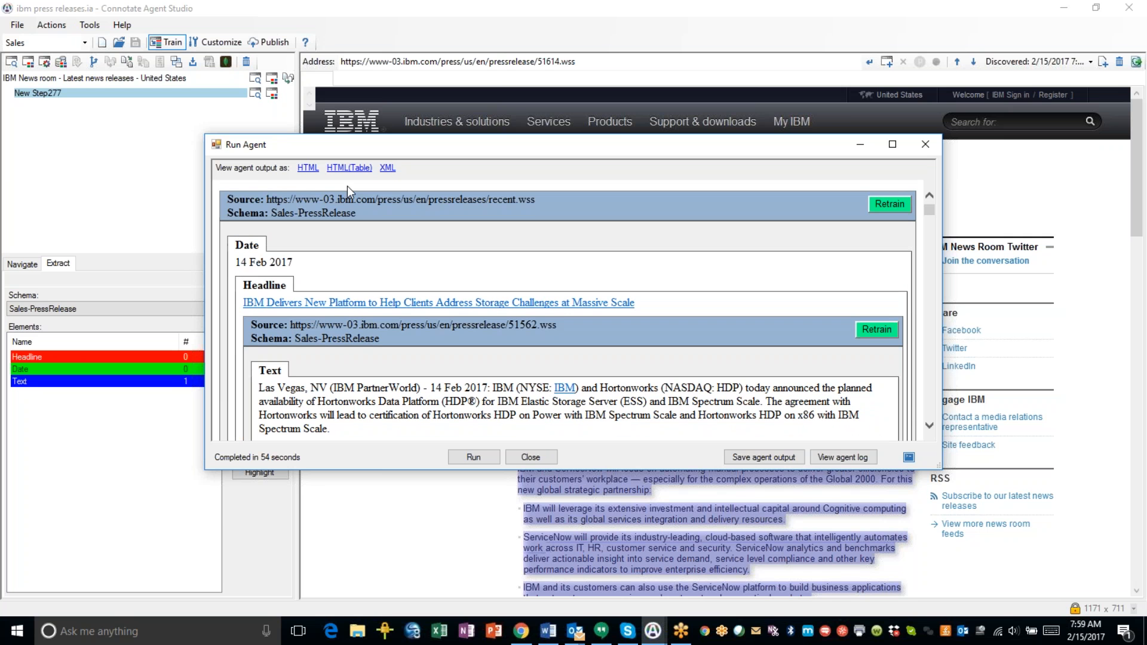
View the results in HTML(Table) form and browse the 14 Feb 2017 releases with their full text.
left_click(349, 168)
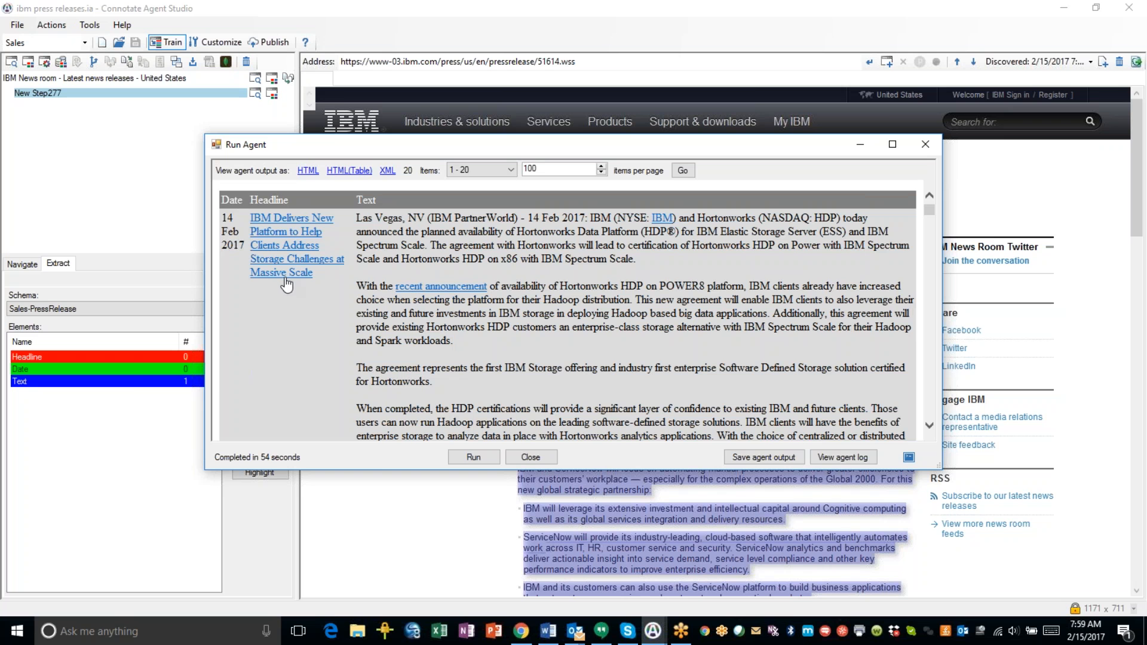
scroll(617, 301, "down", 10)
scroll(304, 352, "down", 10)
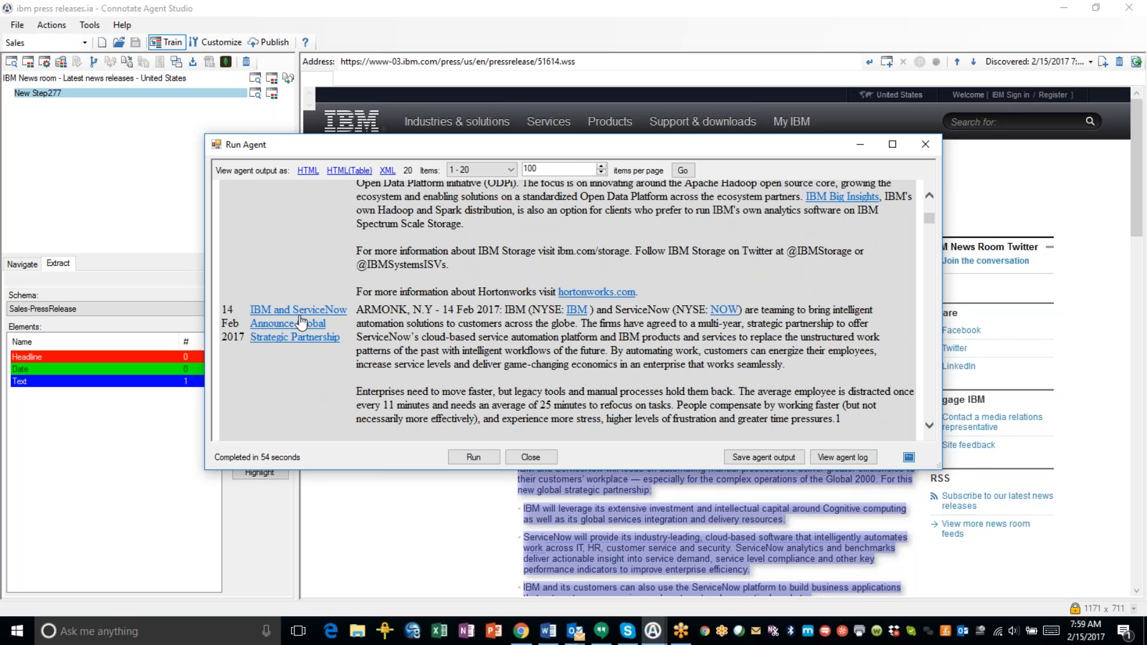
scroll(468, 286, "down", 15)
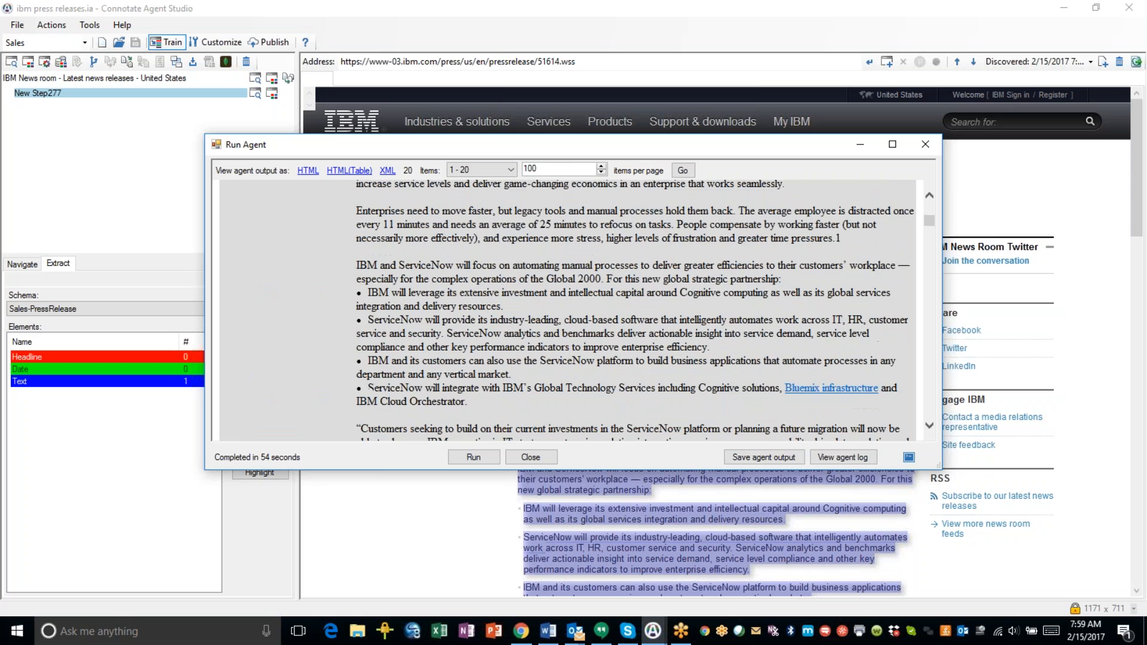
scroll(463, 294, "down", 6)
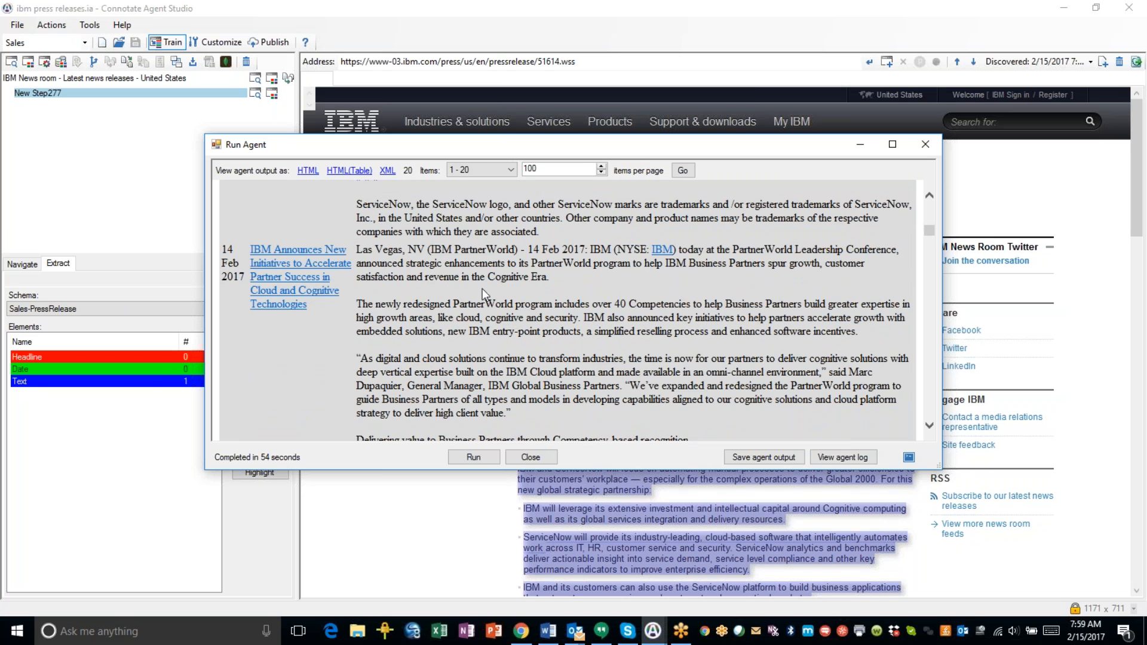
scroll(675, 313, "up", 15)
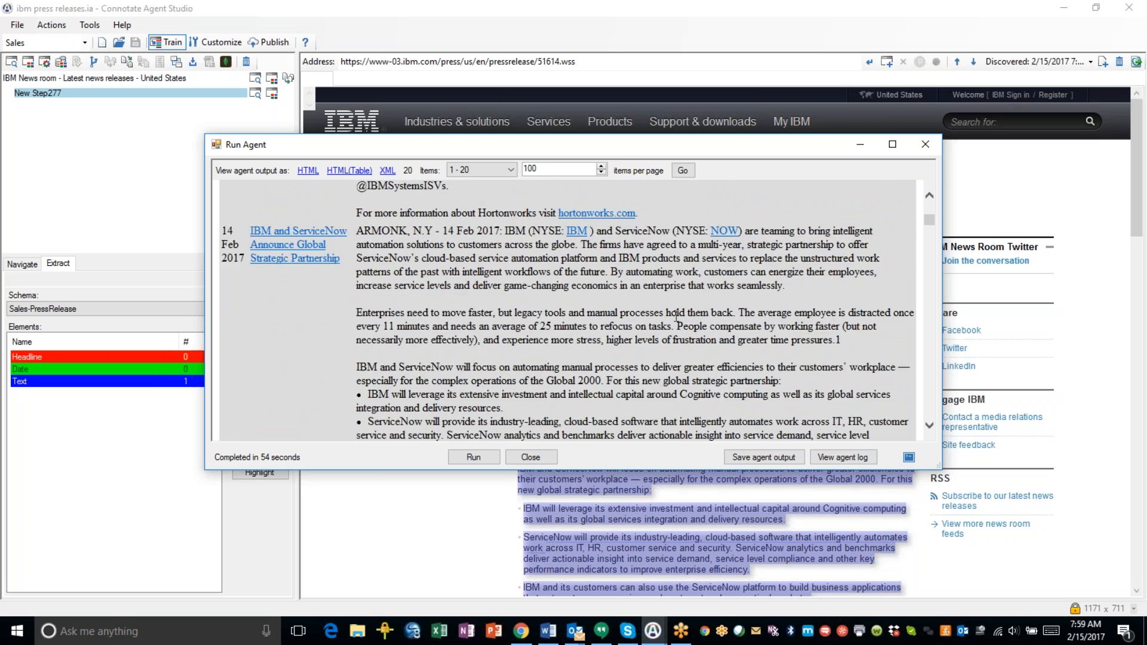
scroll(676, 315, "up", 8)
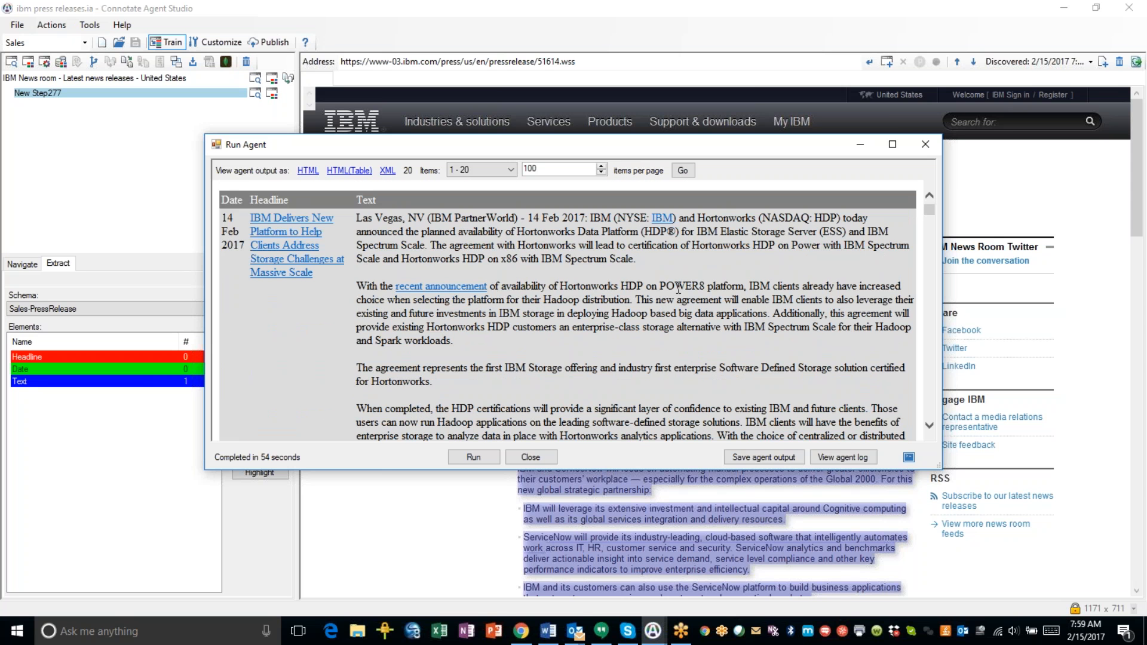
left_click(388, 171)
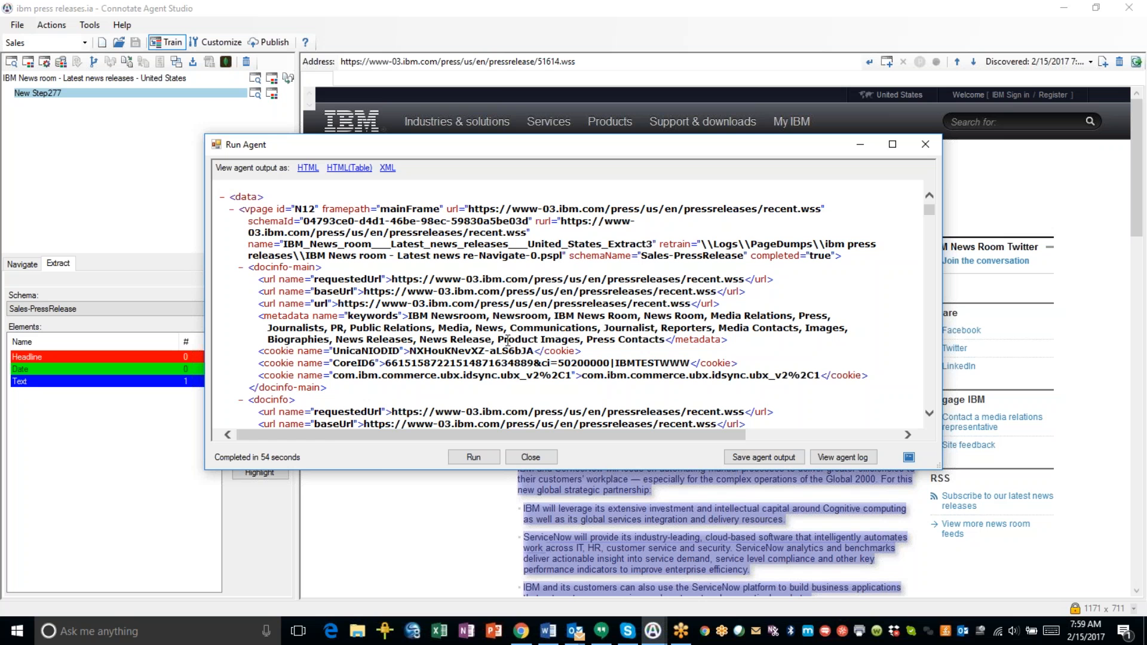
scroll(525, 322, "down", 2)
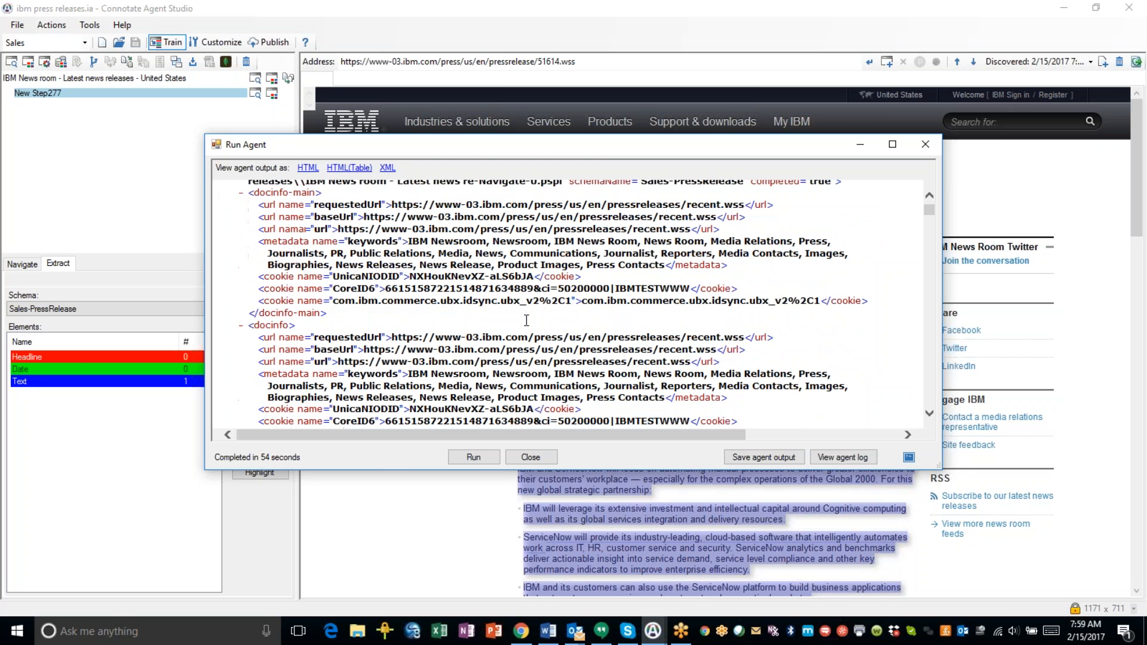
scroll(526, 321, "down", 8)
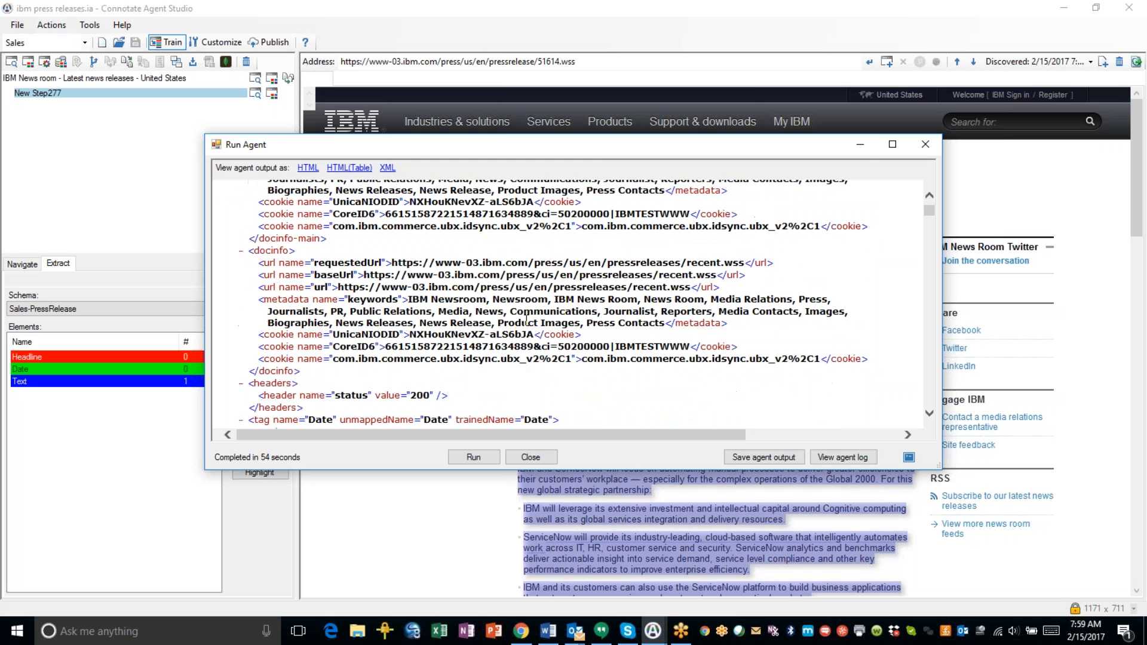
scroll(526, 323, "down", 1)
scroll(526, 324, "up", 10)
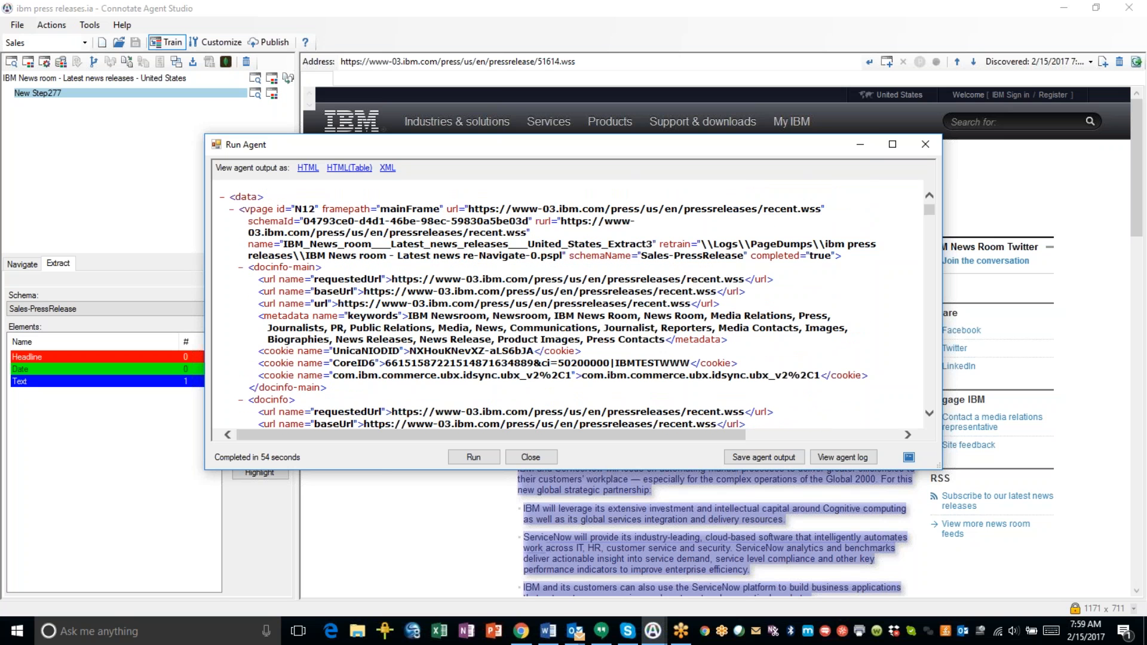
left_click(349, 168)
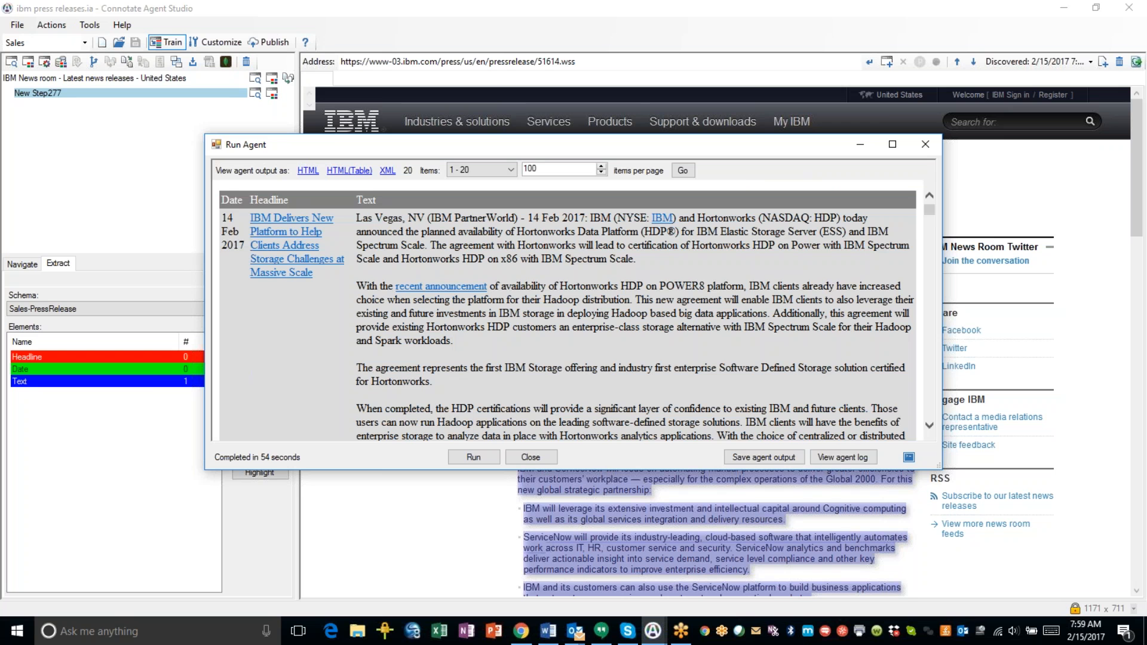